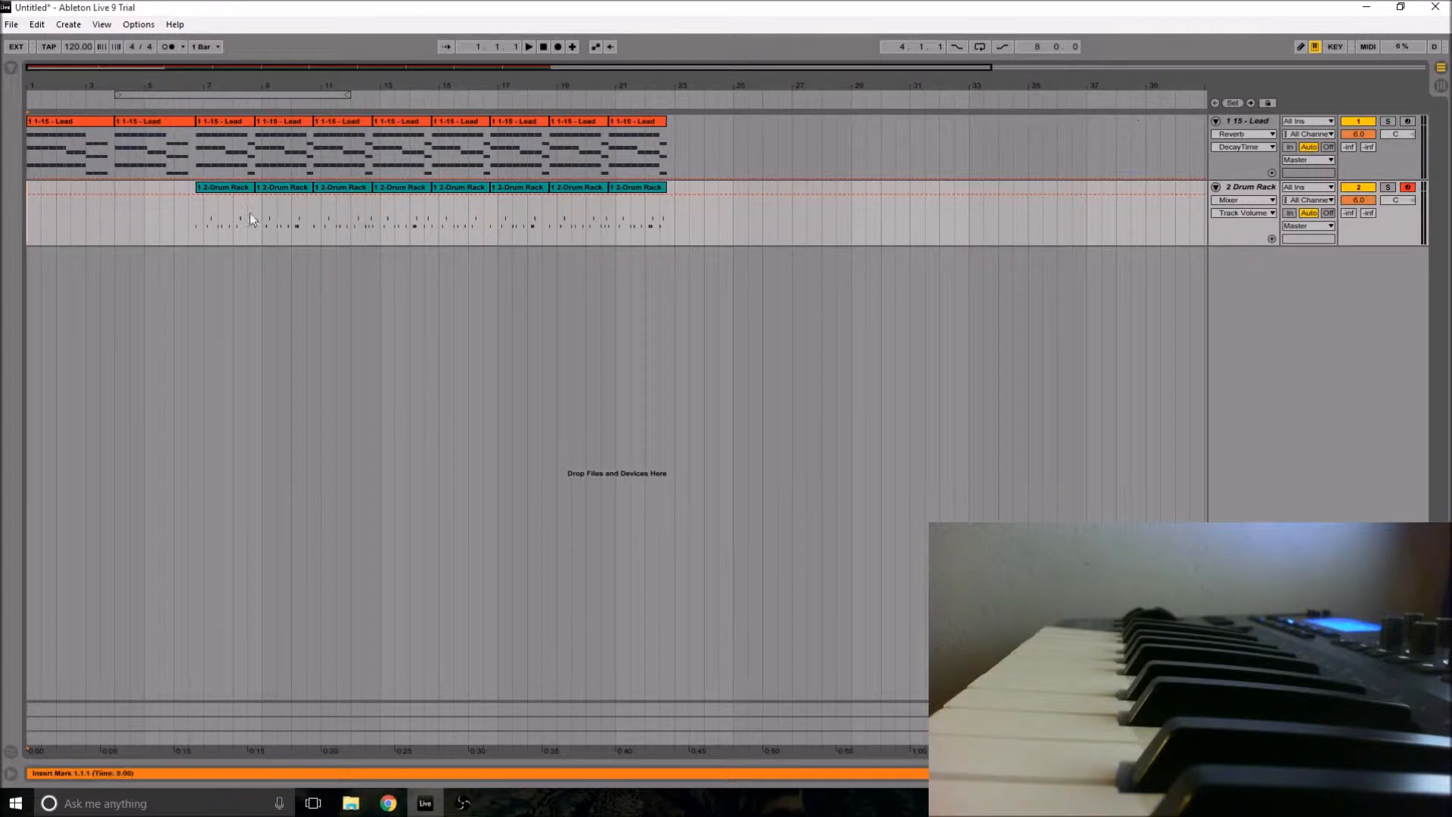
# Step: Play the whole arrangement from its beginning and stop after the last clips
pyautogui.hotkey('ctrl', 's')
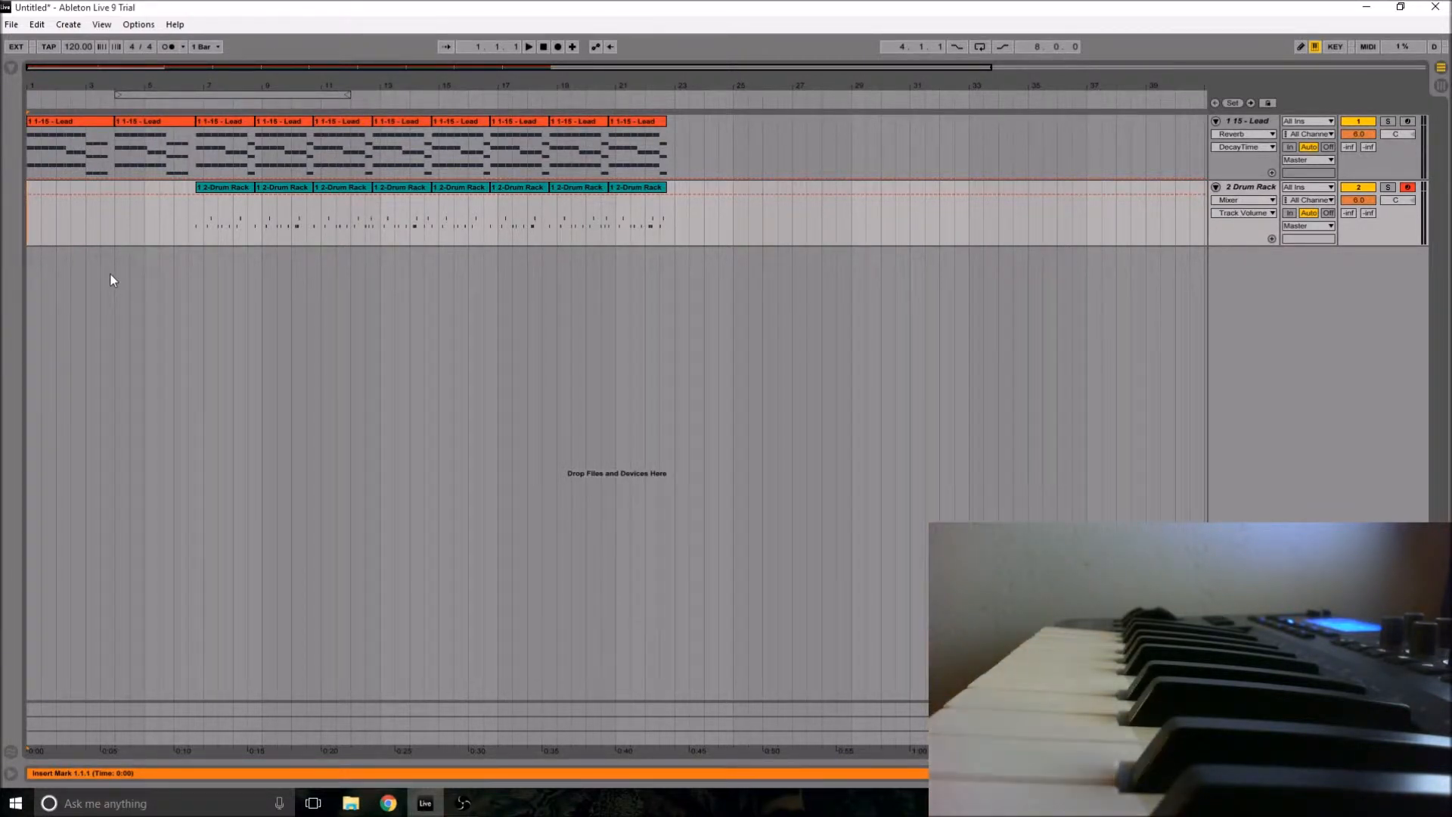
pyautogui.click(26, 156)
pyautogui.press('space')
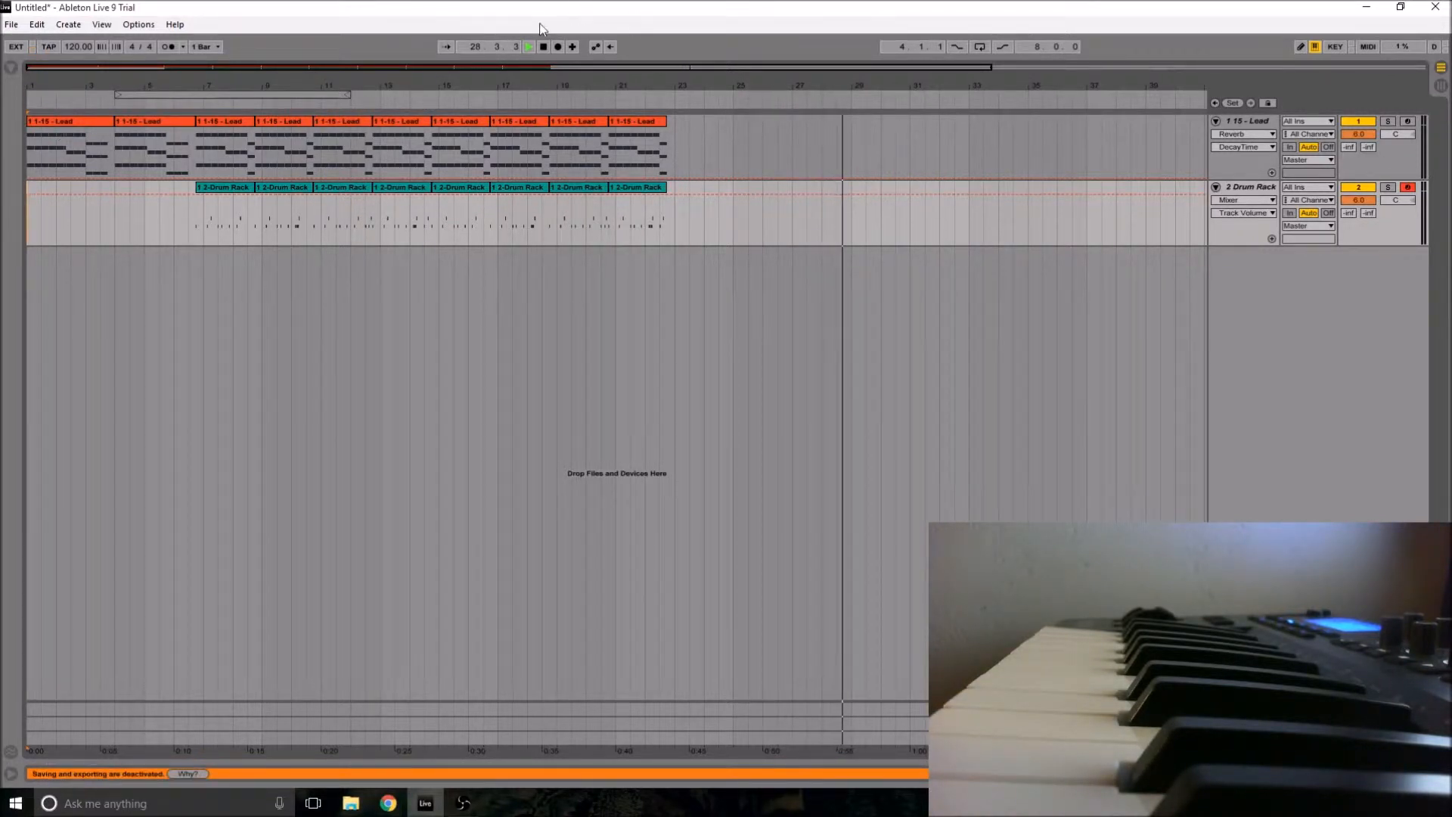
pyautogui.click(543, 47)
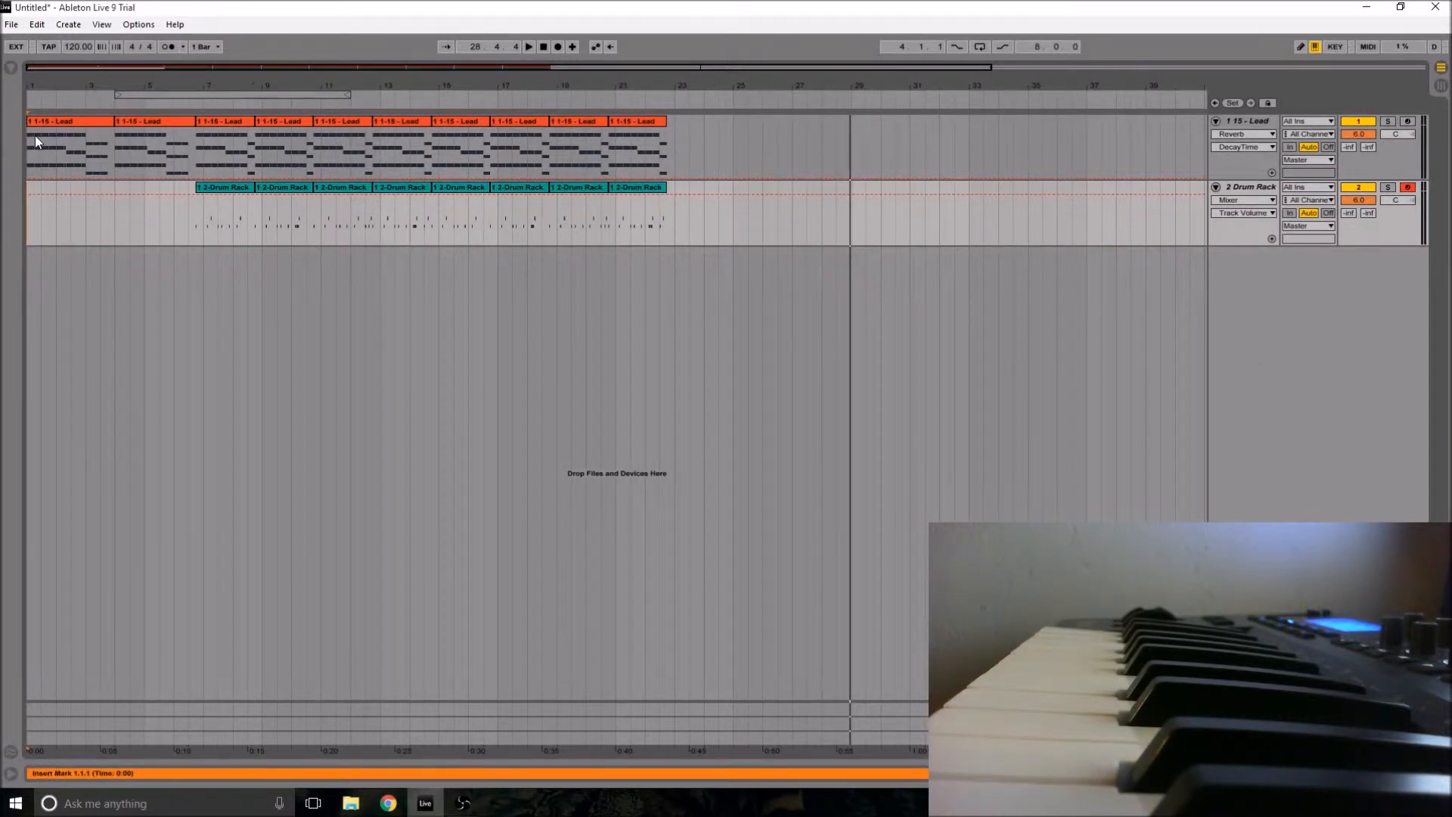
# Step: Show the Lead track's devices and review the control surface choices and port settings in the MIDI preferences
pyautogui.doubleClick(1240, 123)
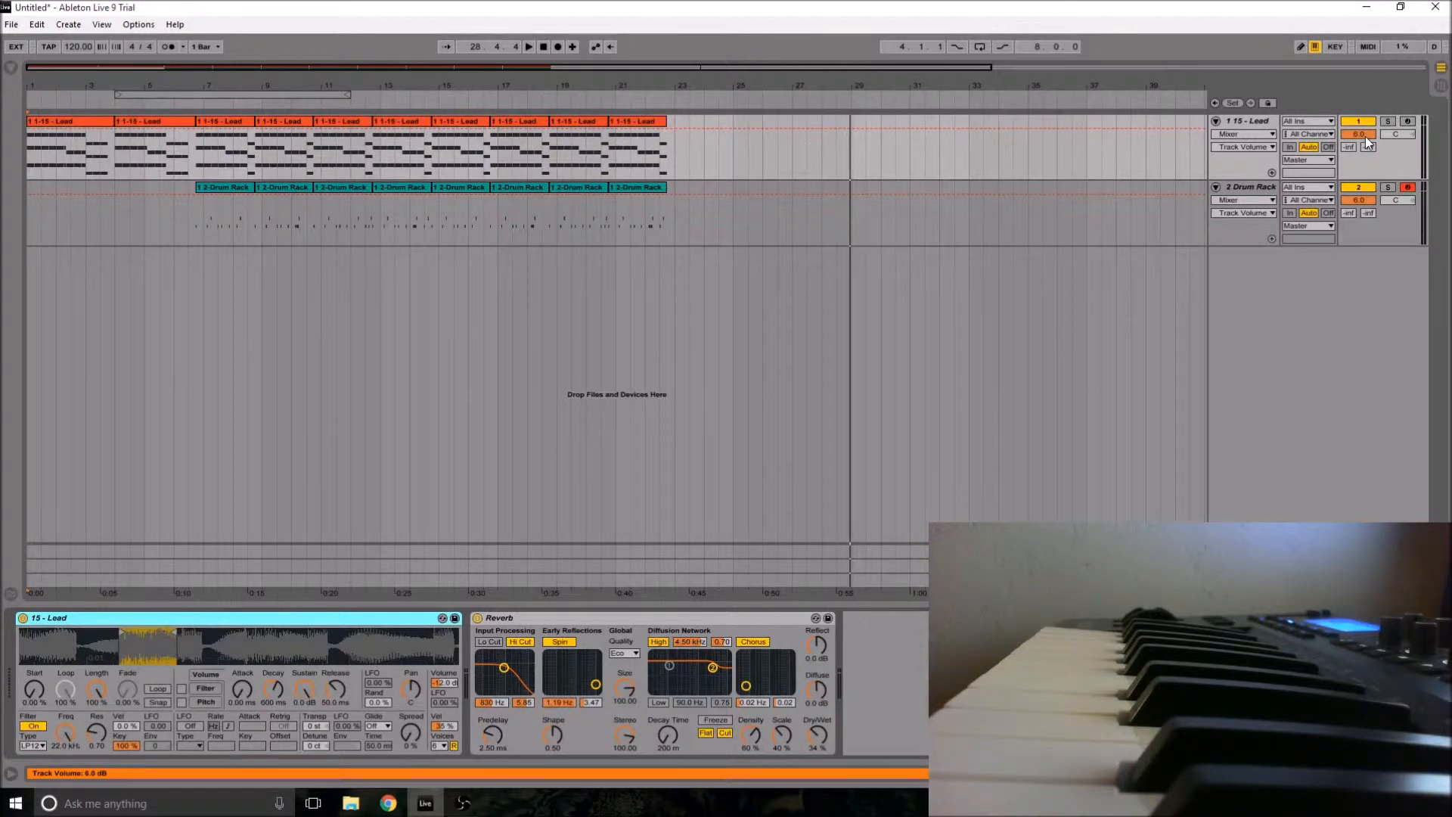
pyautogui.hotkey('ctrl', ',')
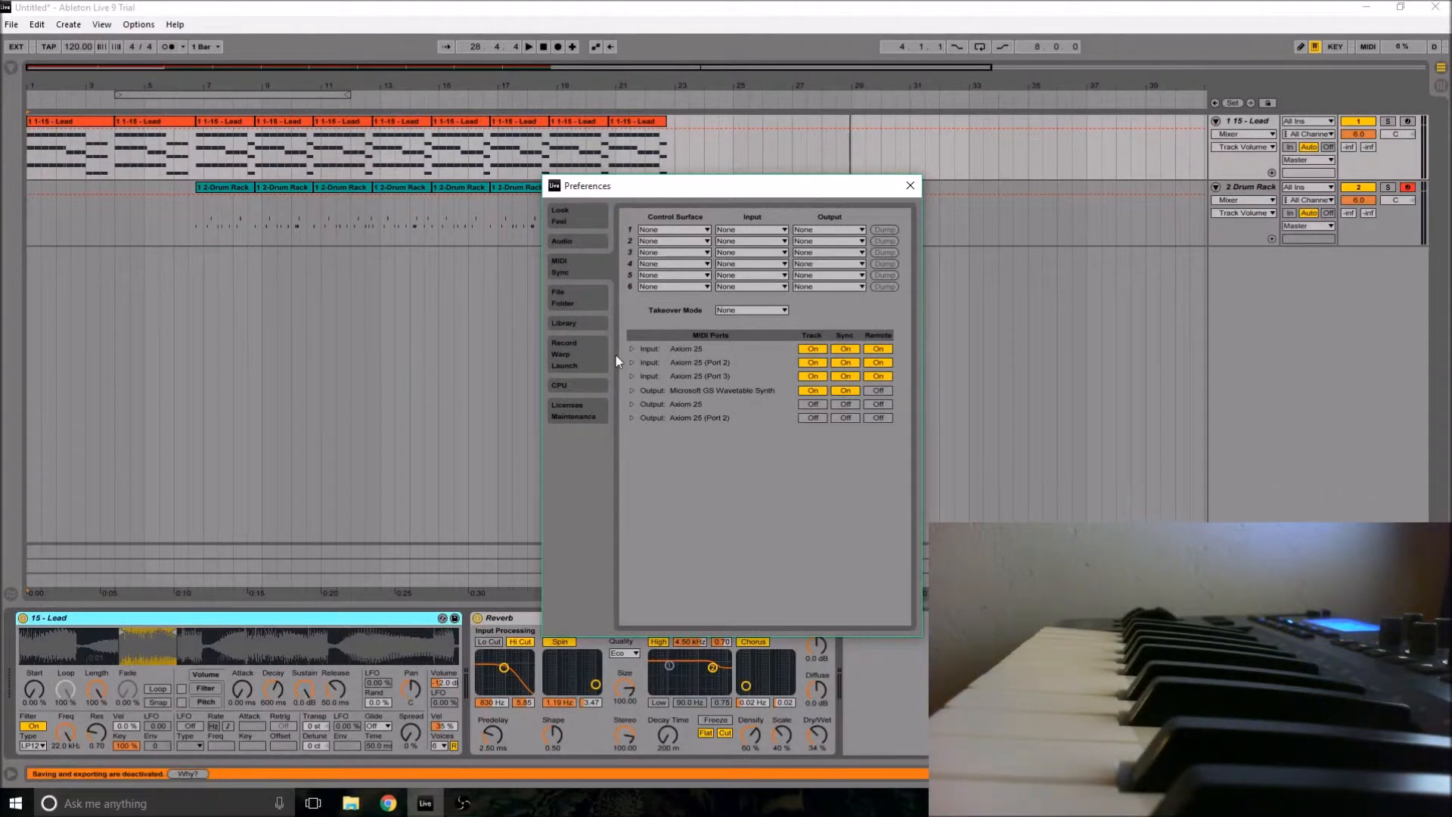
pyautogui.click(693, 227)
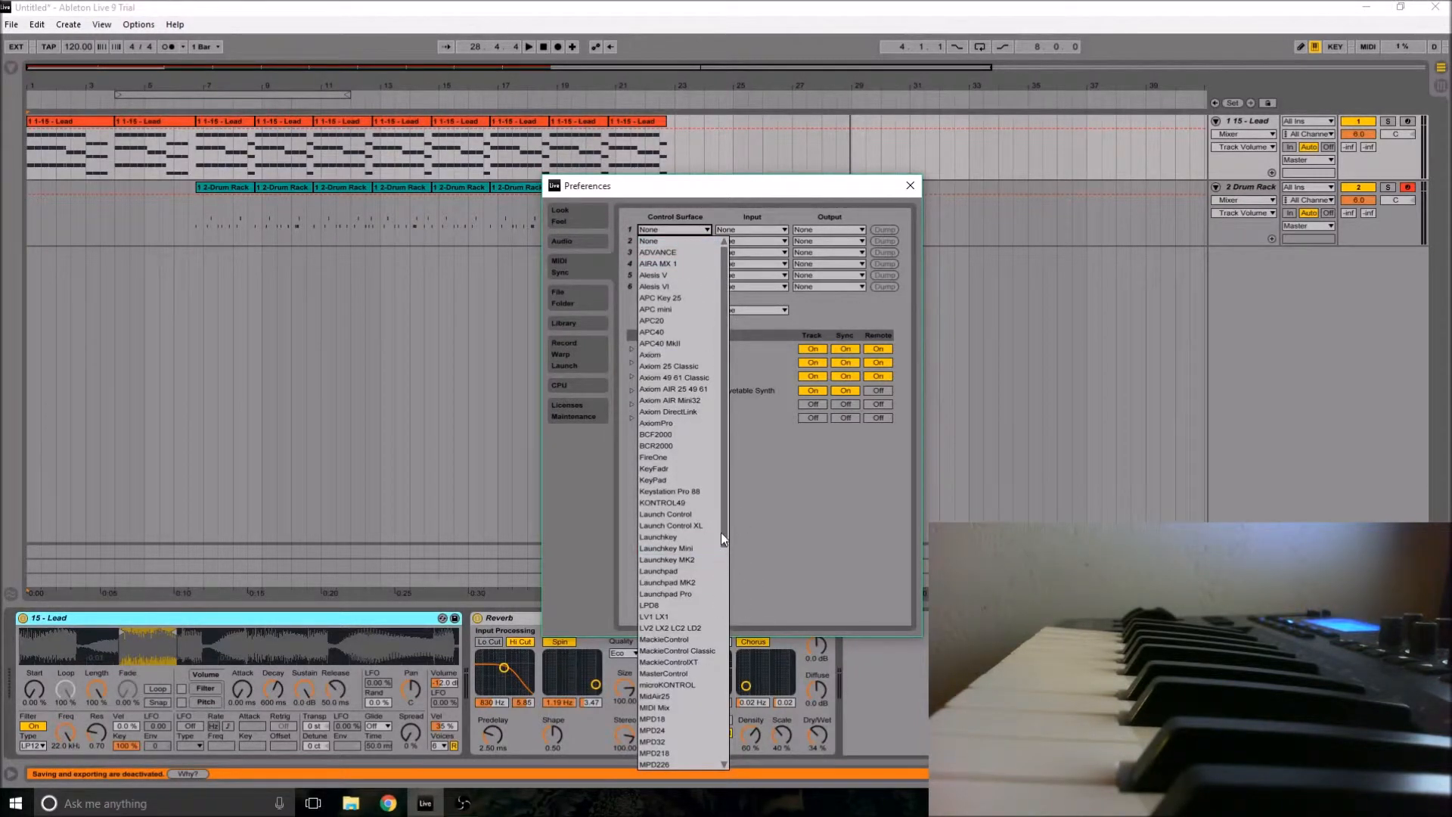
pyautogui.moveTo(726, 535); pyautogui.dragTo(723, 441)
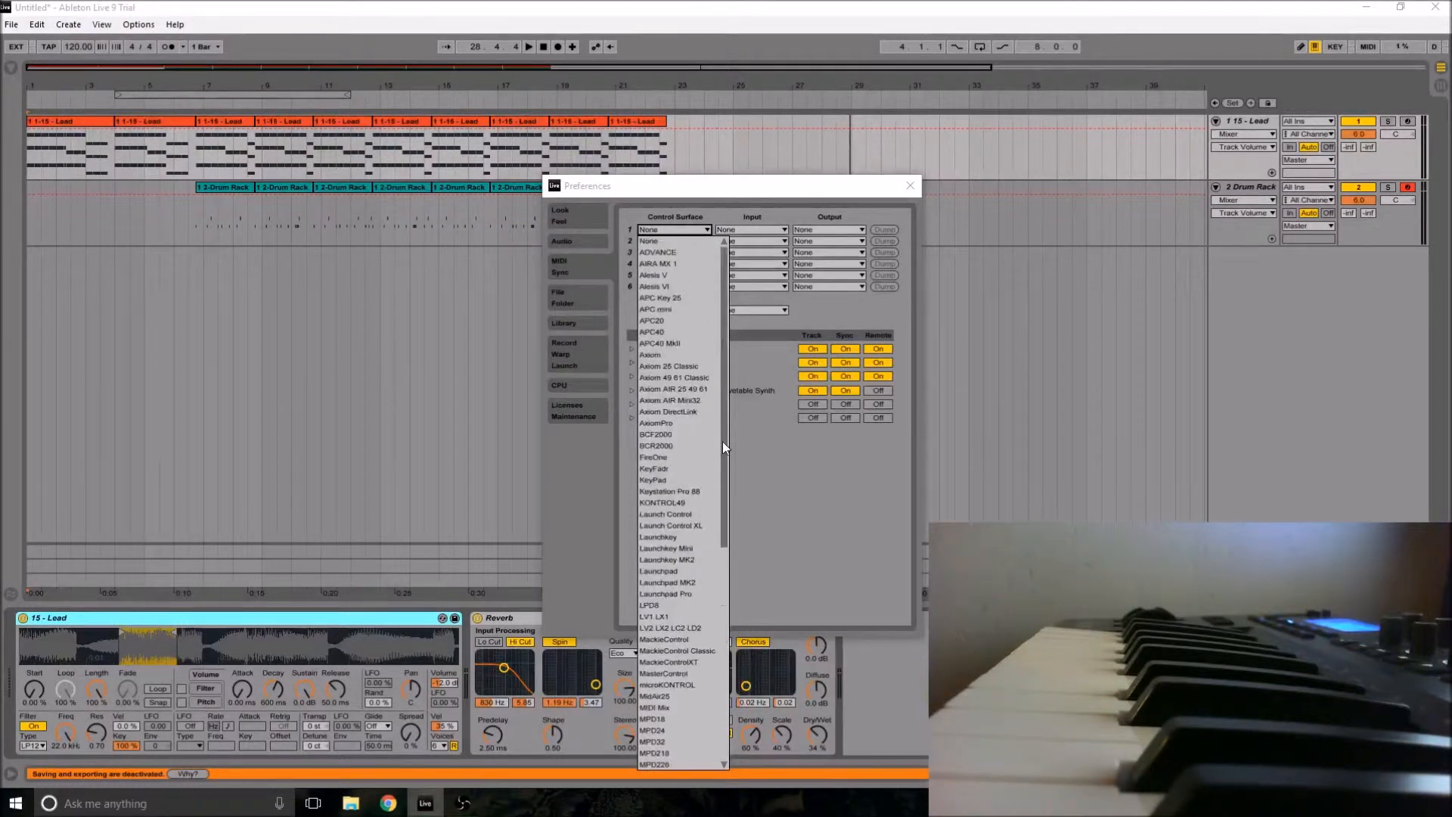
pyautogui.click(732, 201)
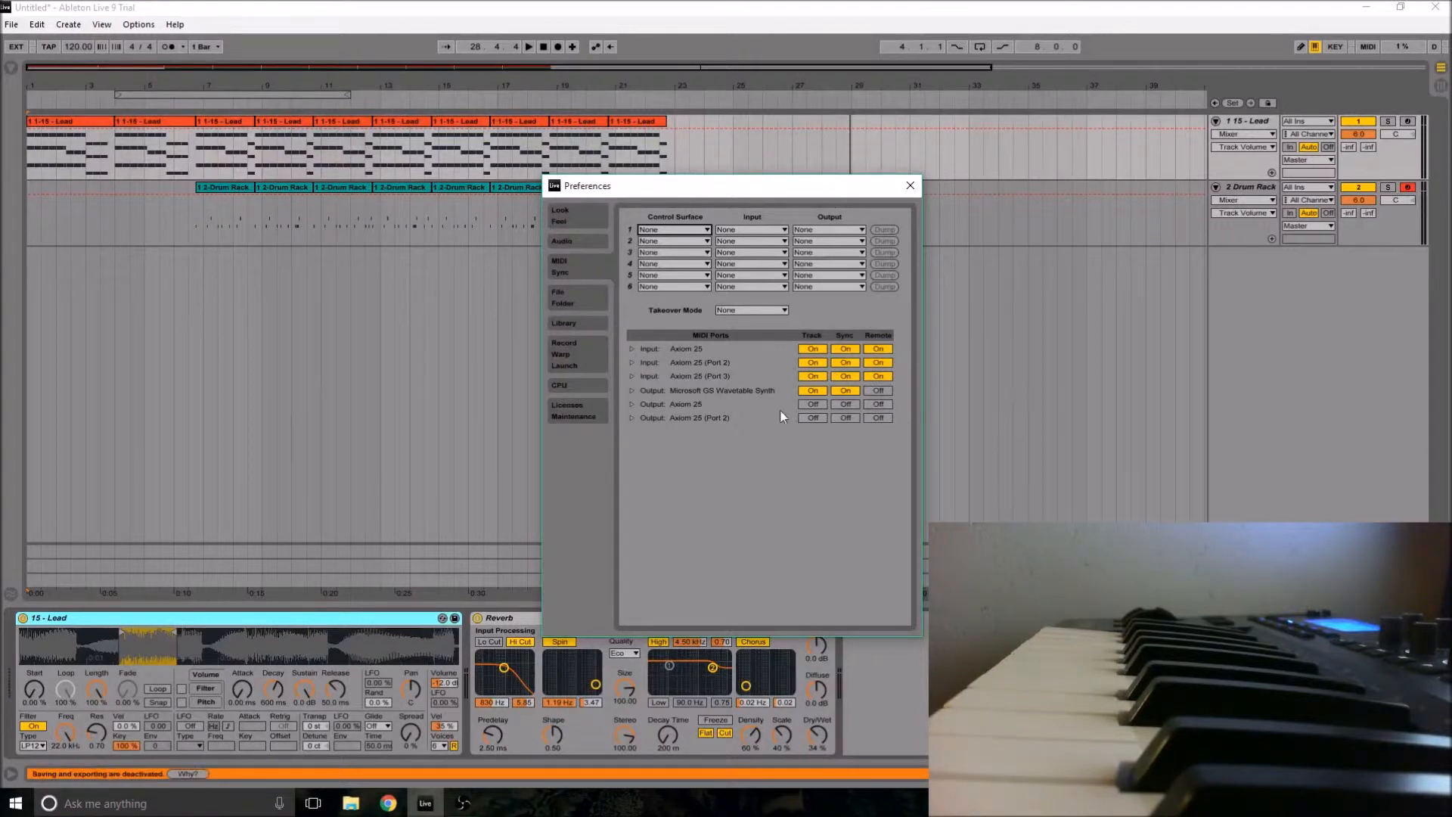
pyautogui.click(912, 183)
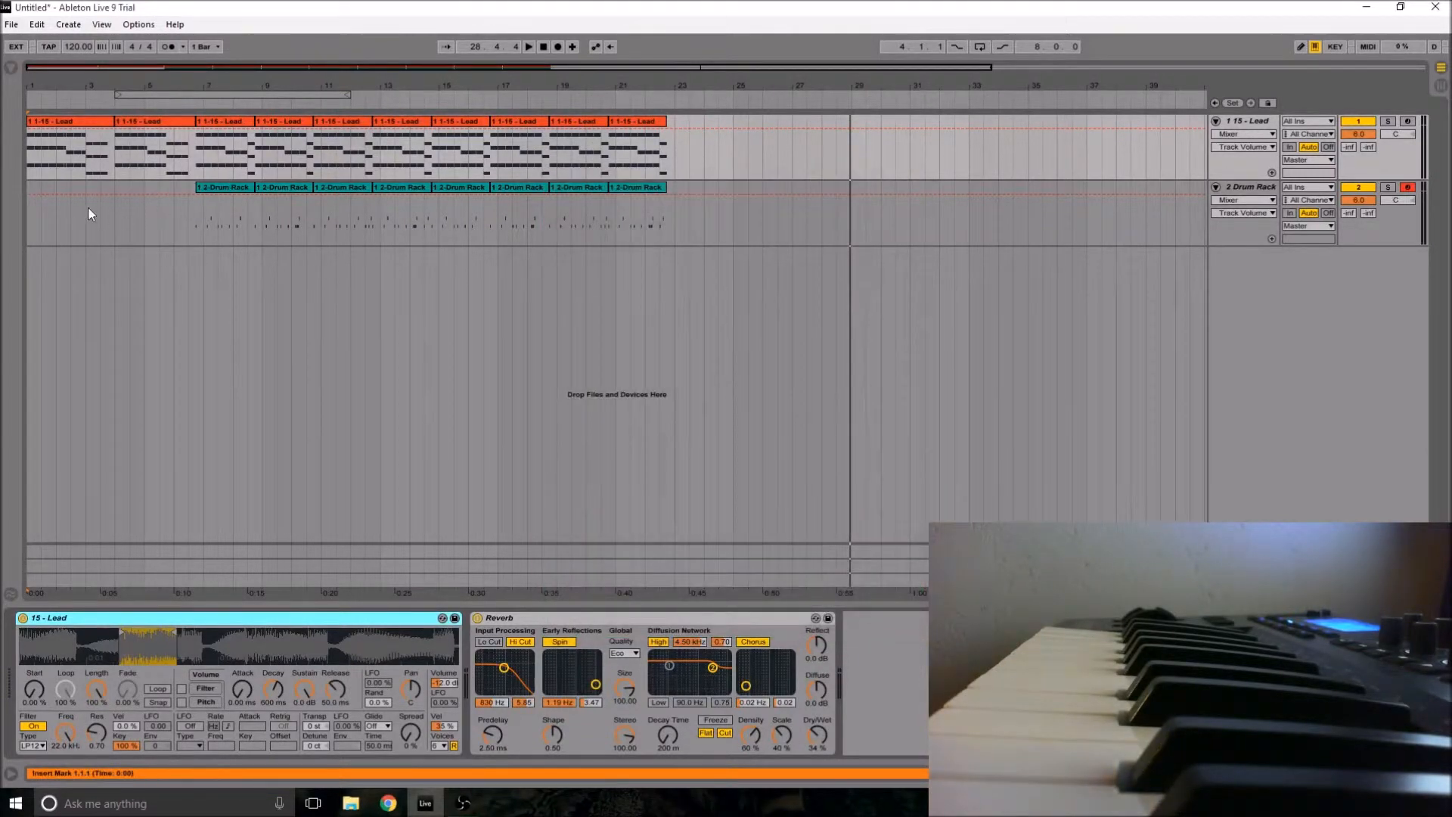
# Step: Show the Lead track's devices and map its Reverb Decay Time and Dry/Wet to controller knobs in MIDI map mode
pyautogui.click(30, 213)
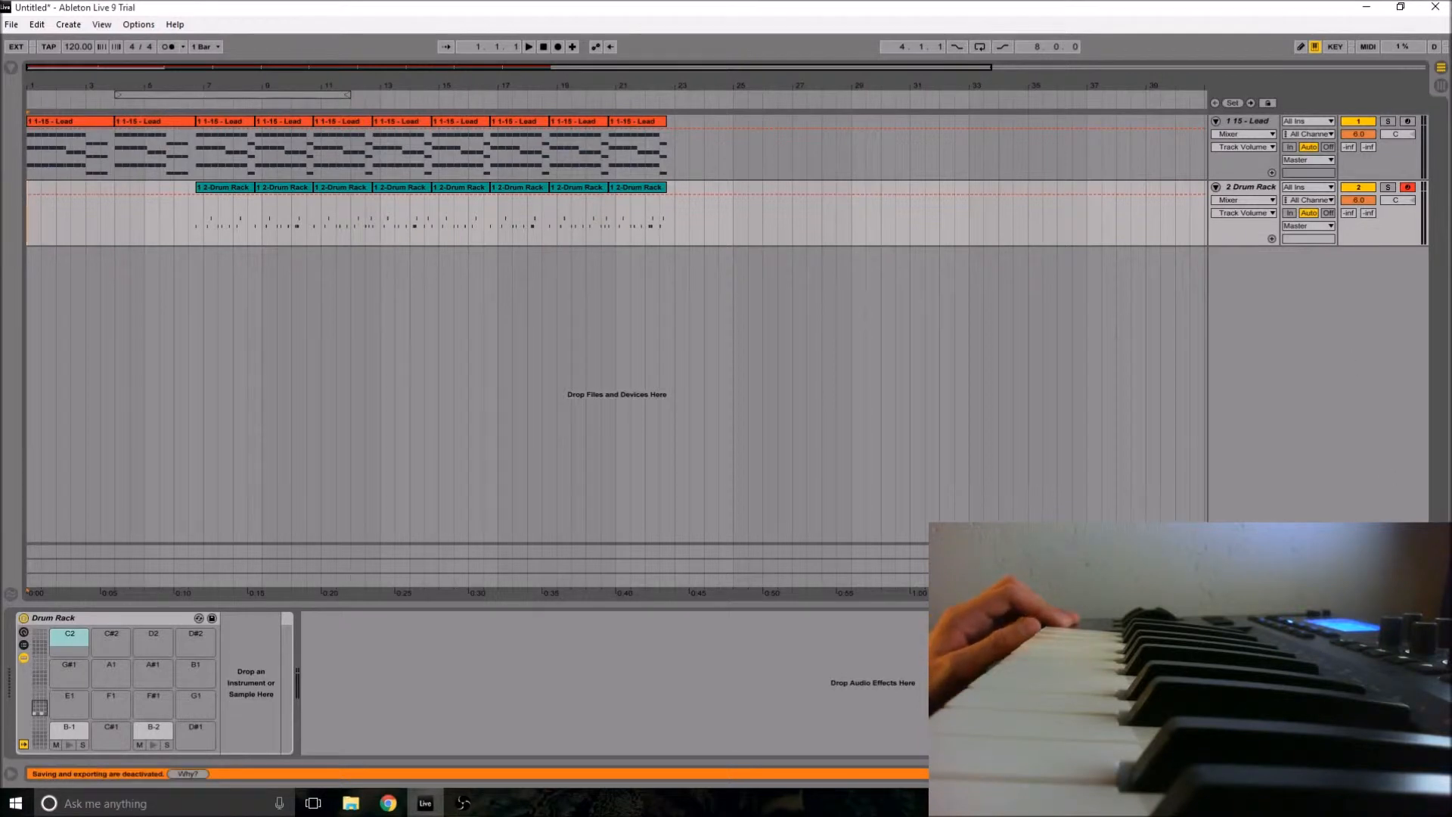
pyautogui.click(1441, 774)
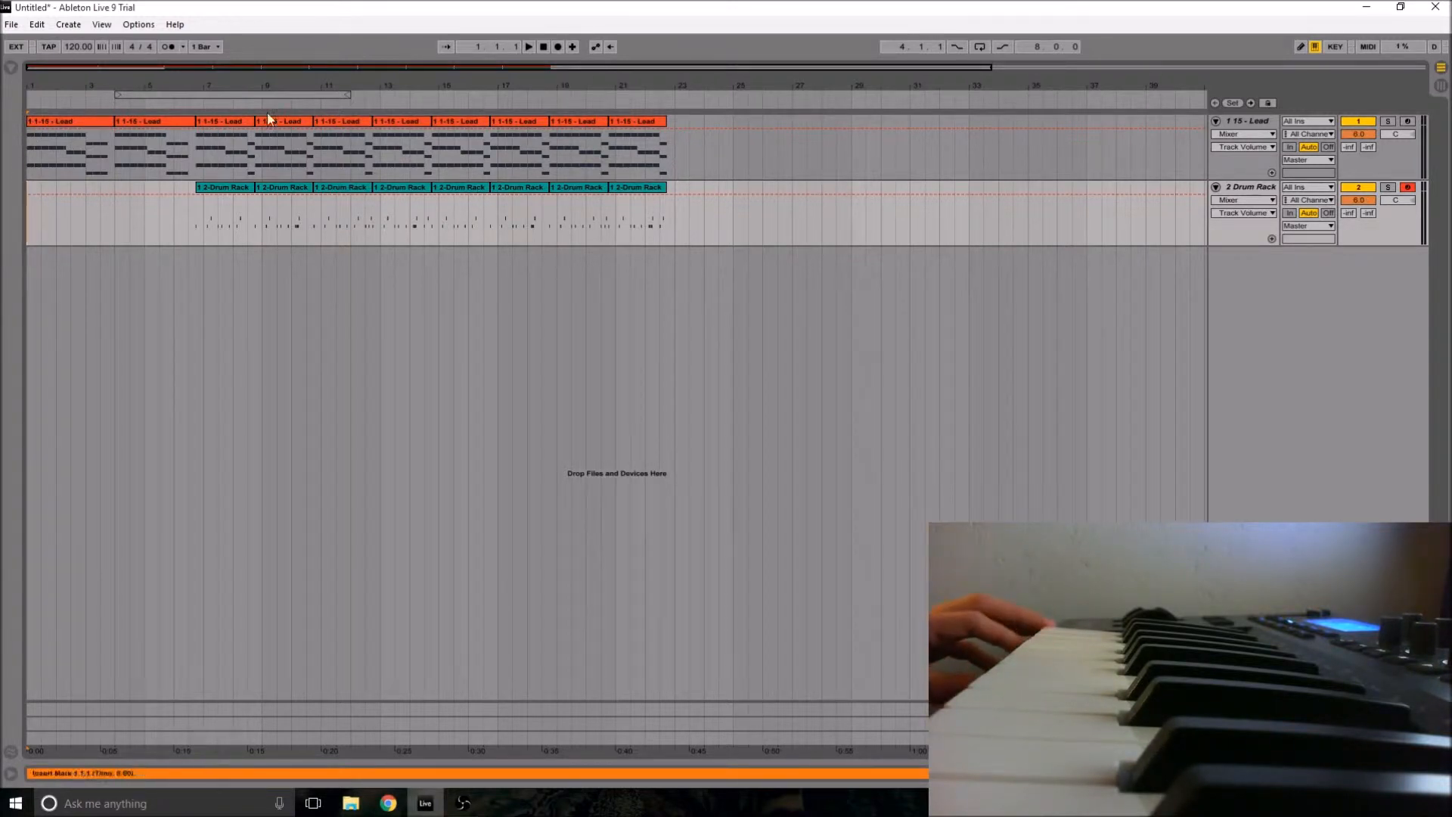
pyautogui.click(1274, 126)
pyautogui.doubleClick(1270, 127)
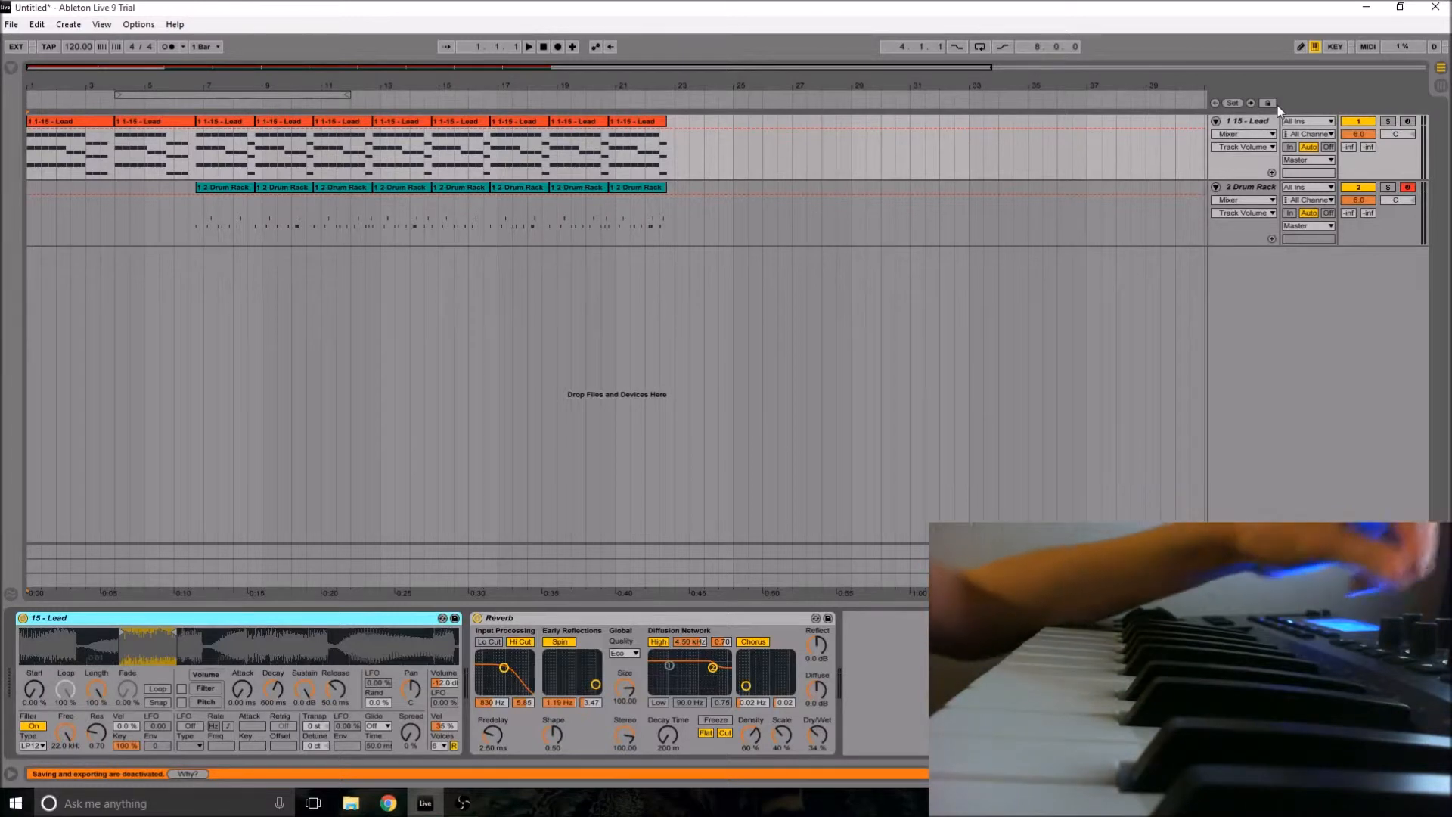
pyautogui.click(1368, 46)
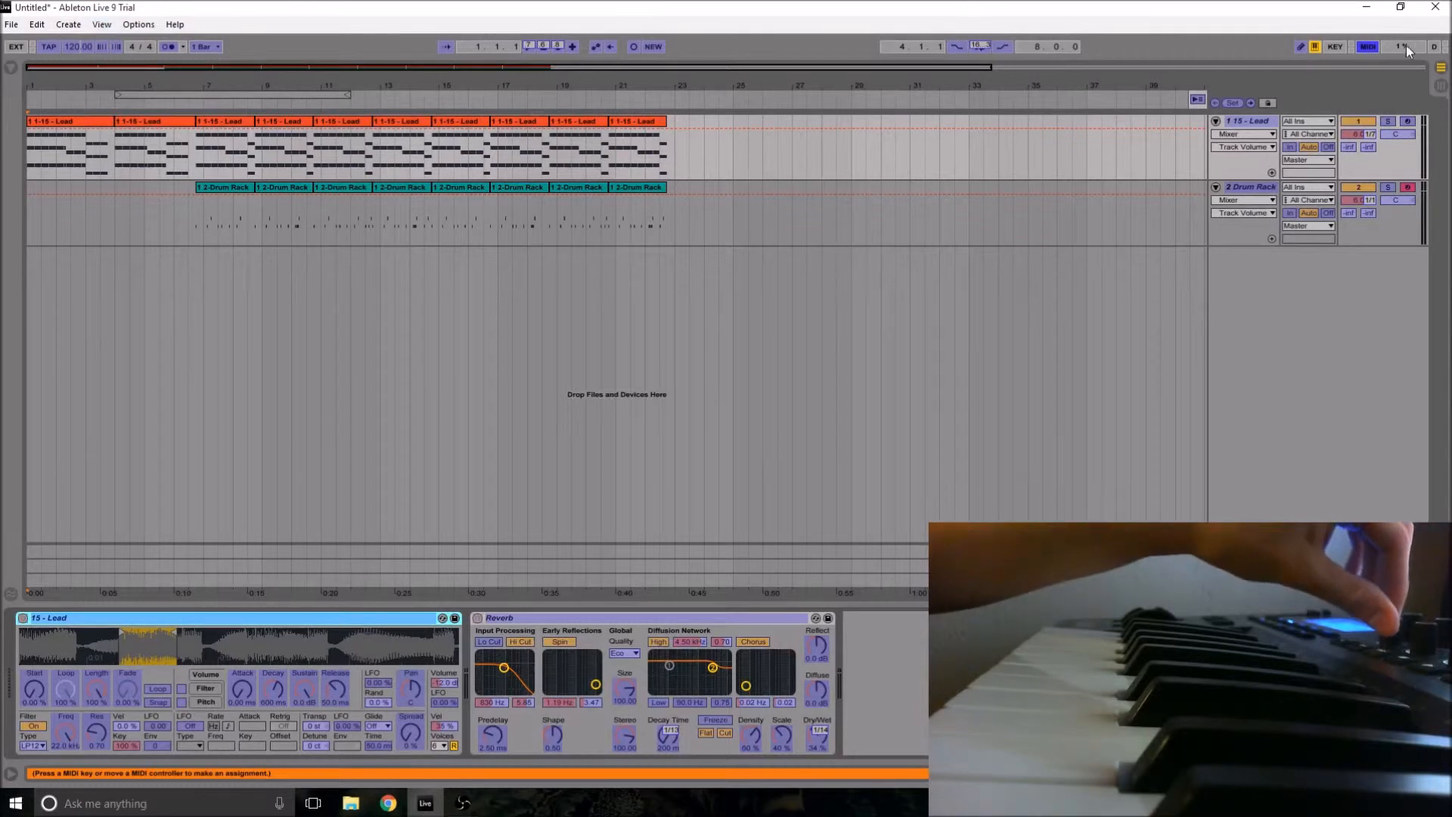
pyautogui.click(1371, 47)
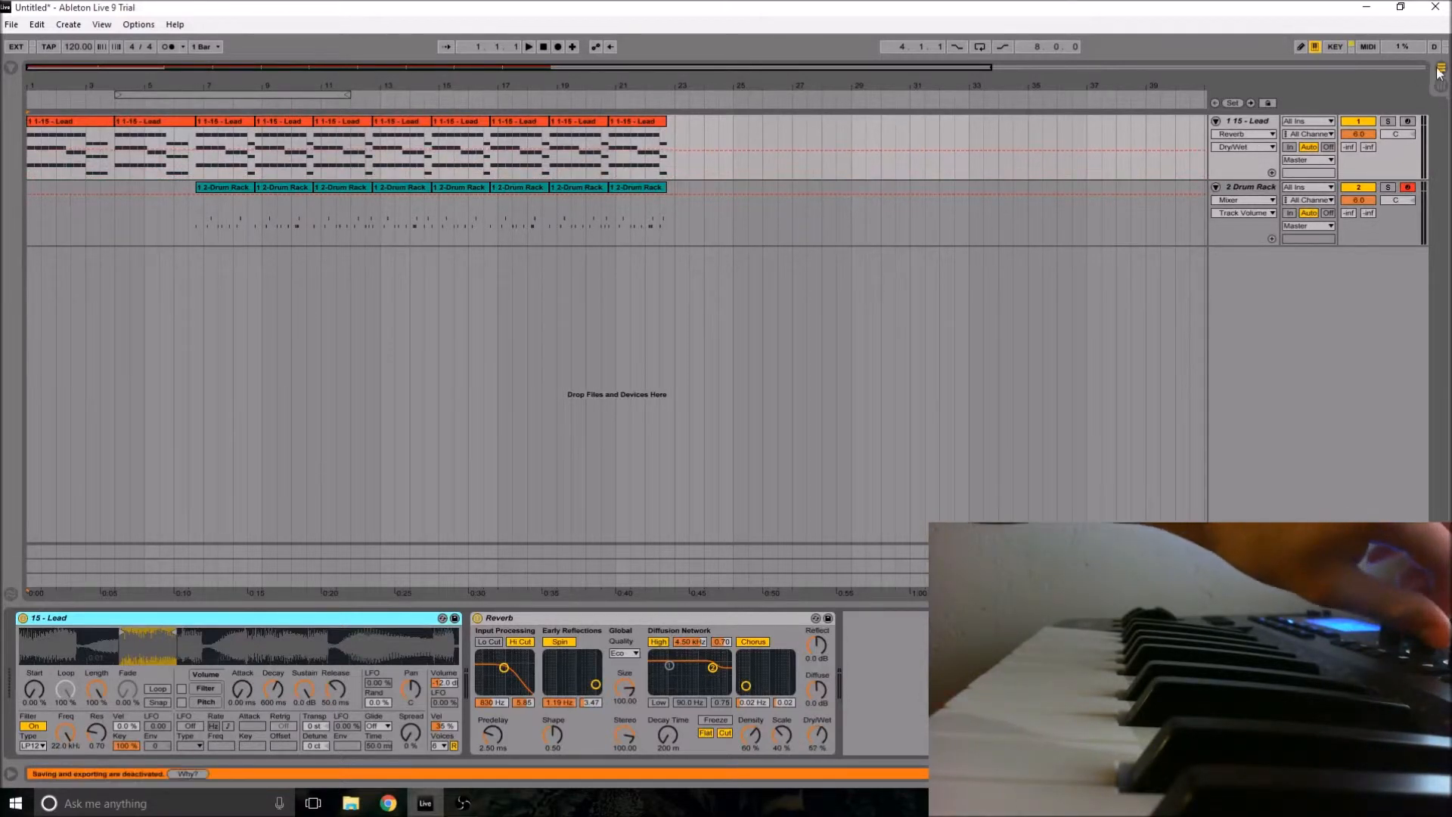
# Step: Solo the Lead track and play it from the start while varying the Reverb's Decay Time and Dry/Wet with the controller knobs
pyautogui.click(1390, 121)
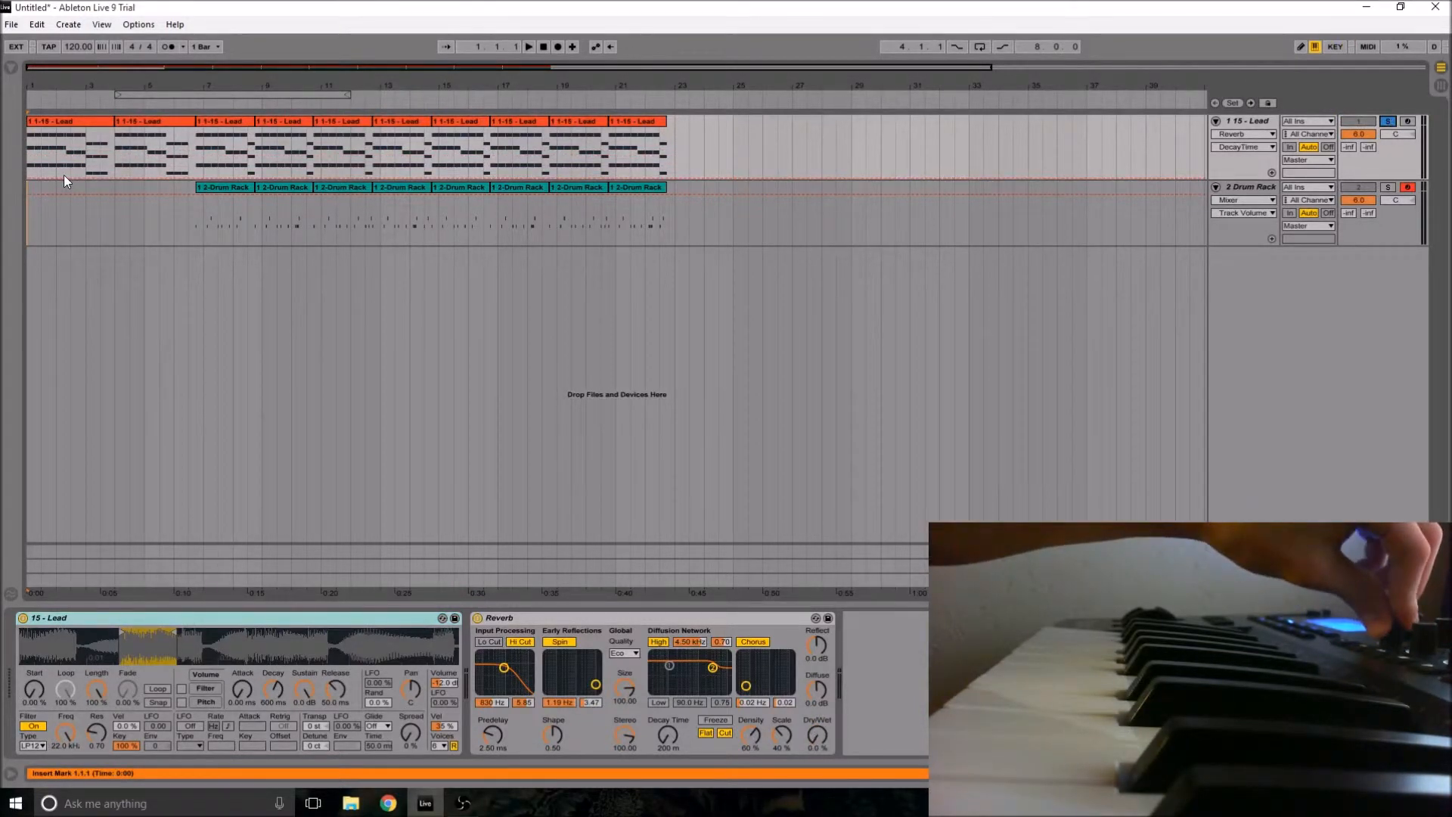
pyautogui.press('space')
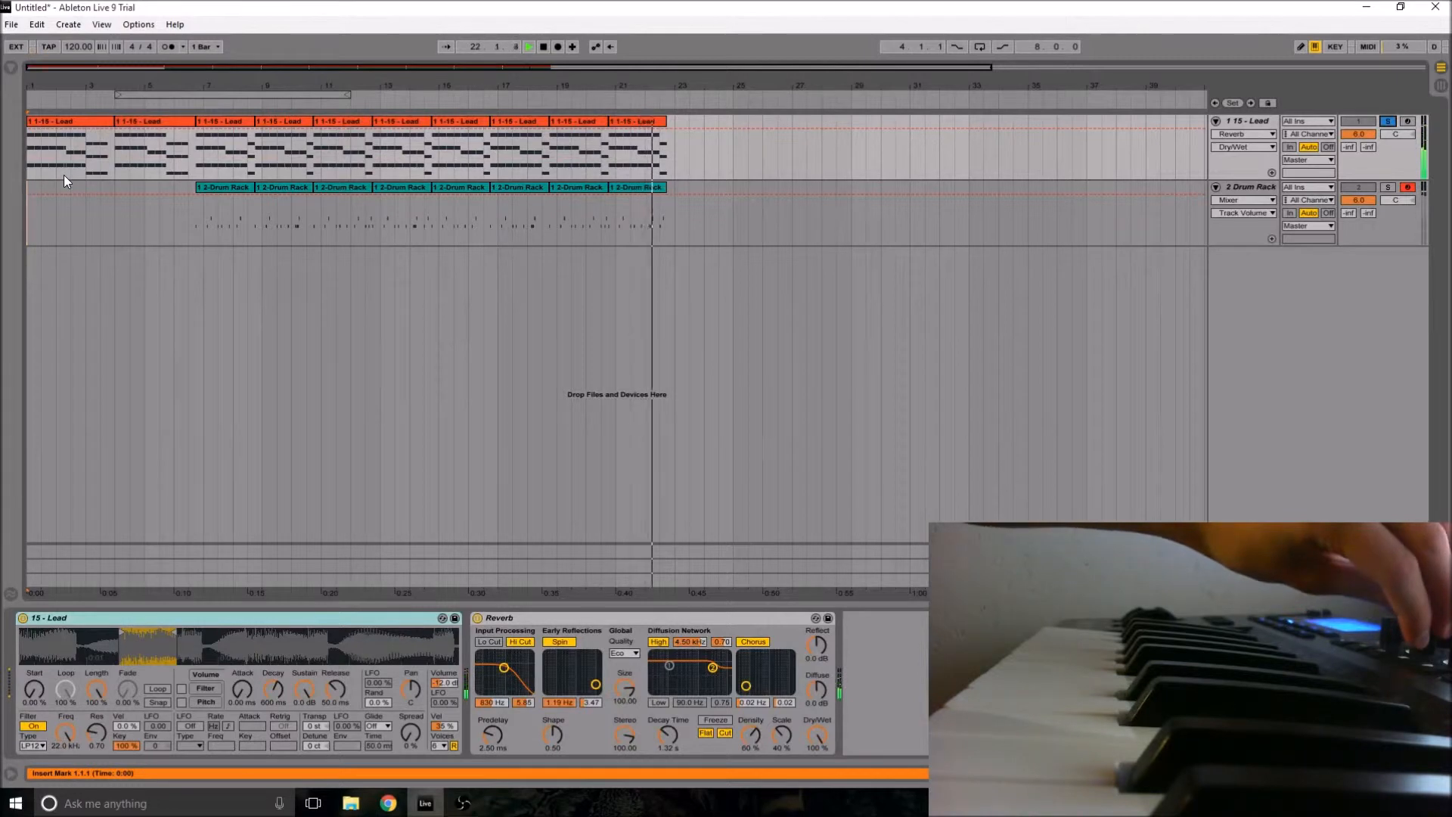
pyautogui.press('space')
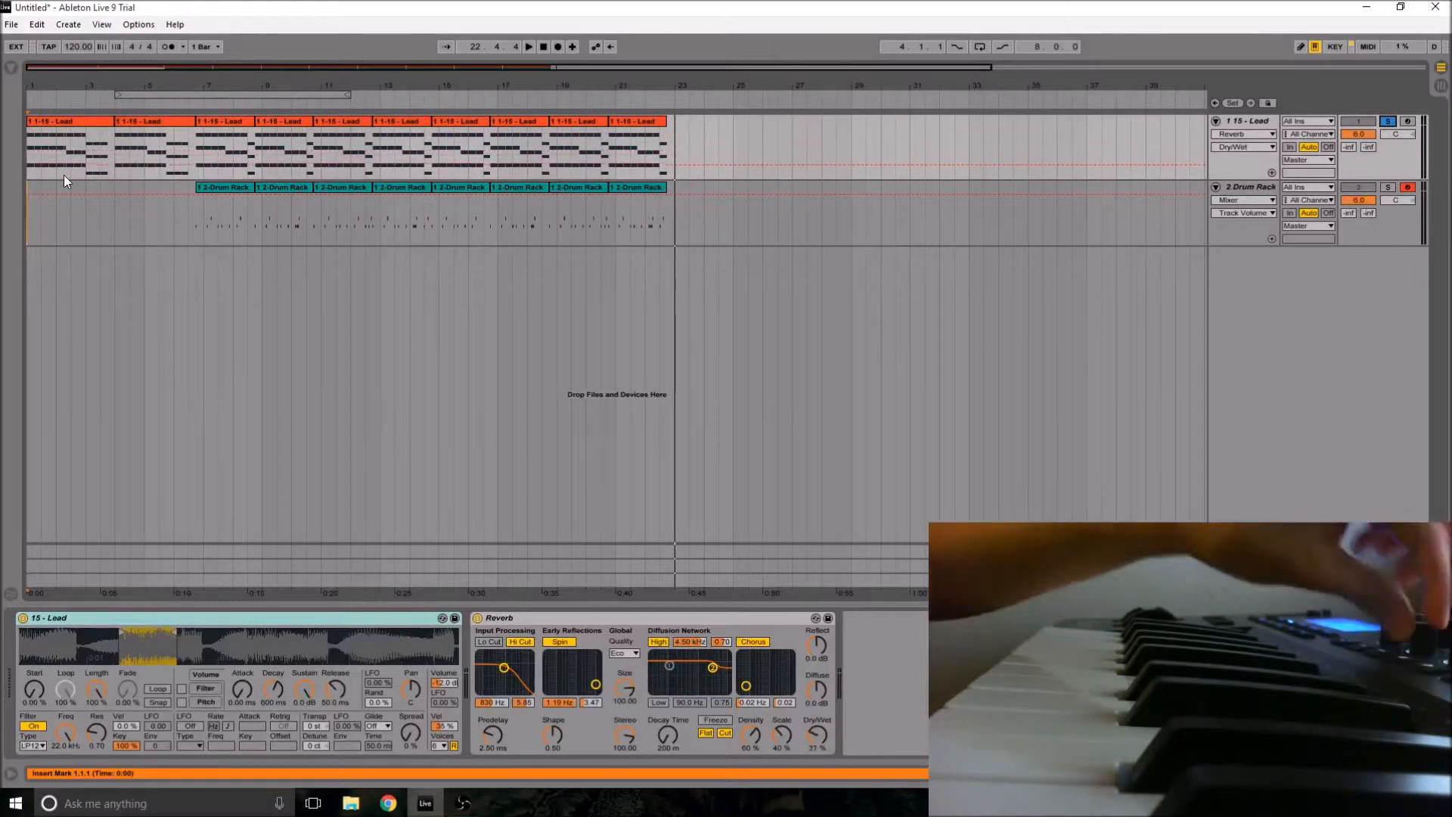
pyautogui.hotkey('ctrl', 's')
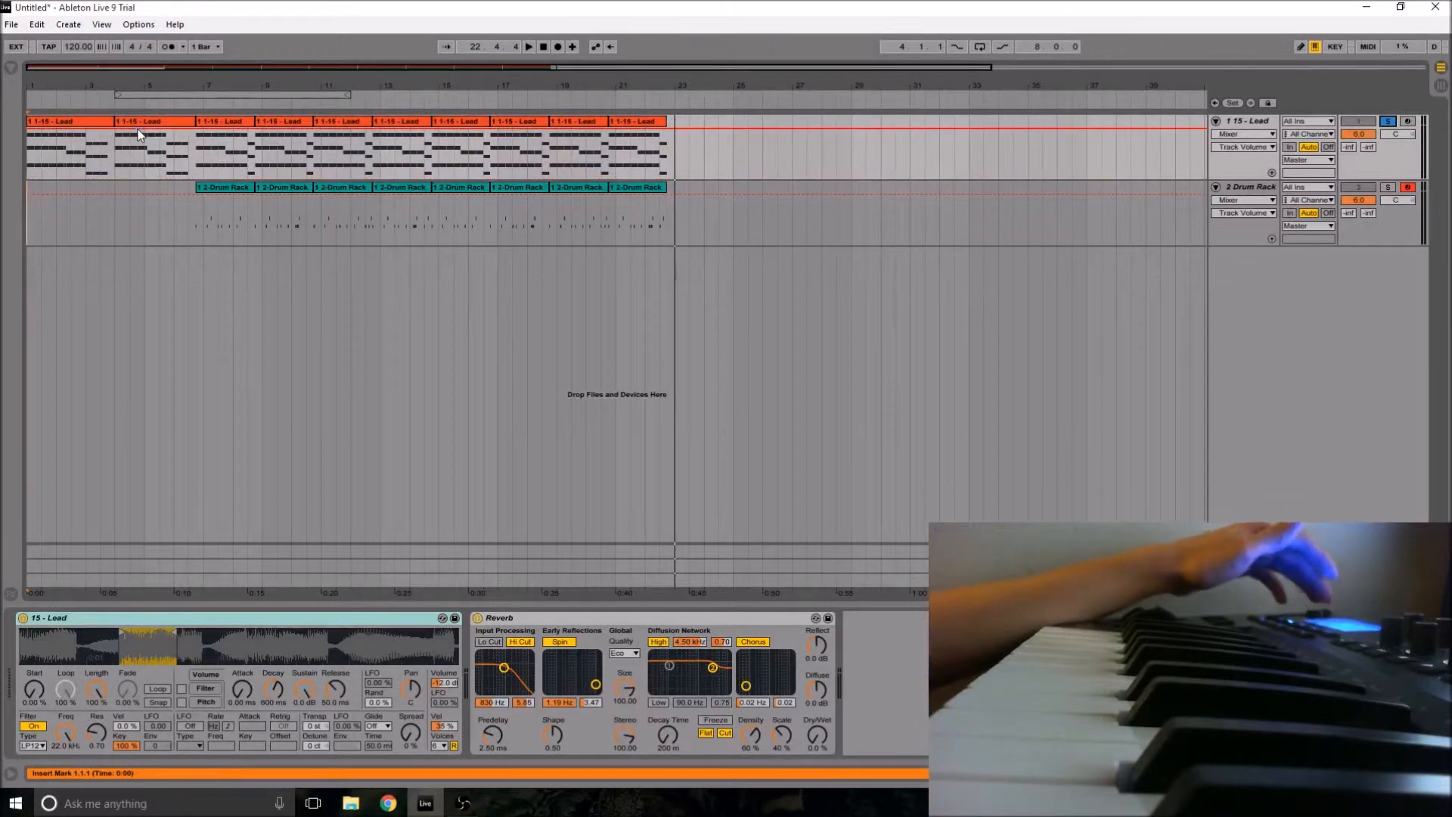
pyautogui.hotkey('ctrl', 's')
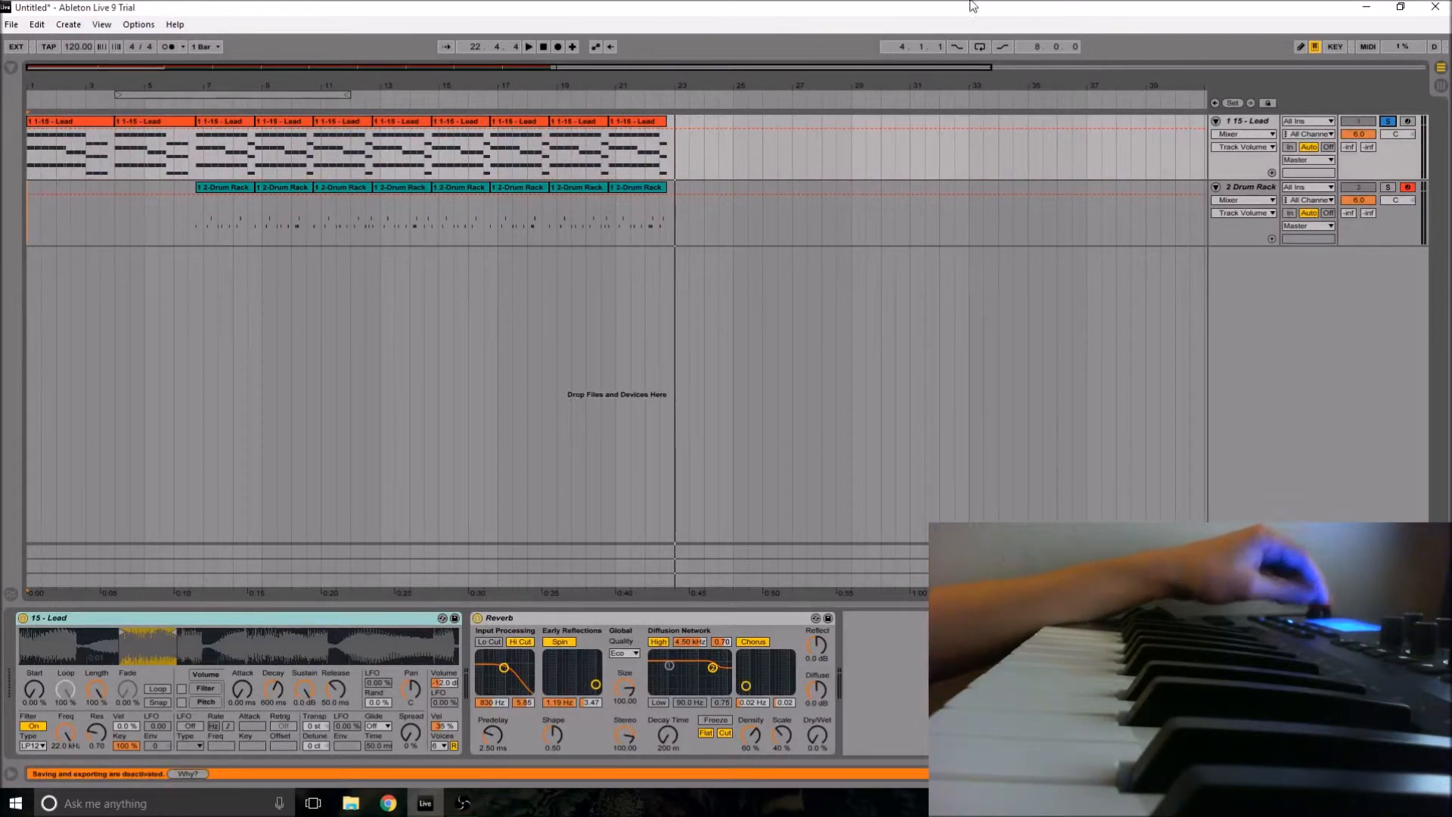
# Step: Map the Lead track's volume to a controller slider and play the soloed track while fading its volume
pyautogui.click(1369, 47)
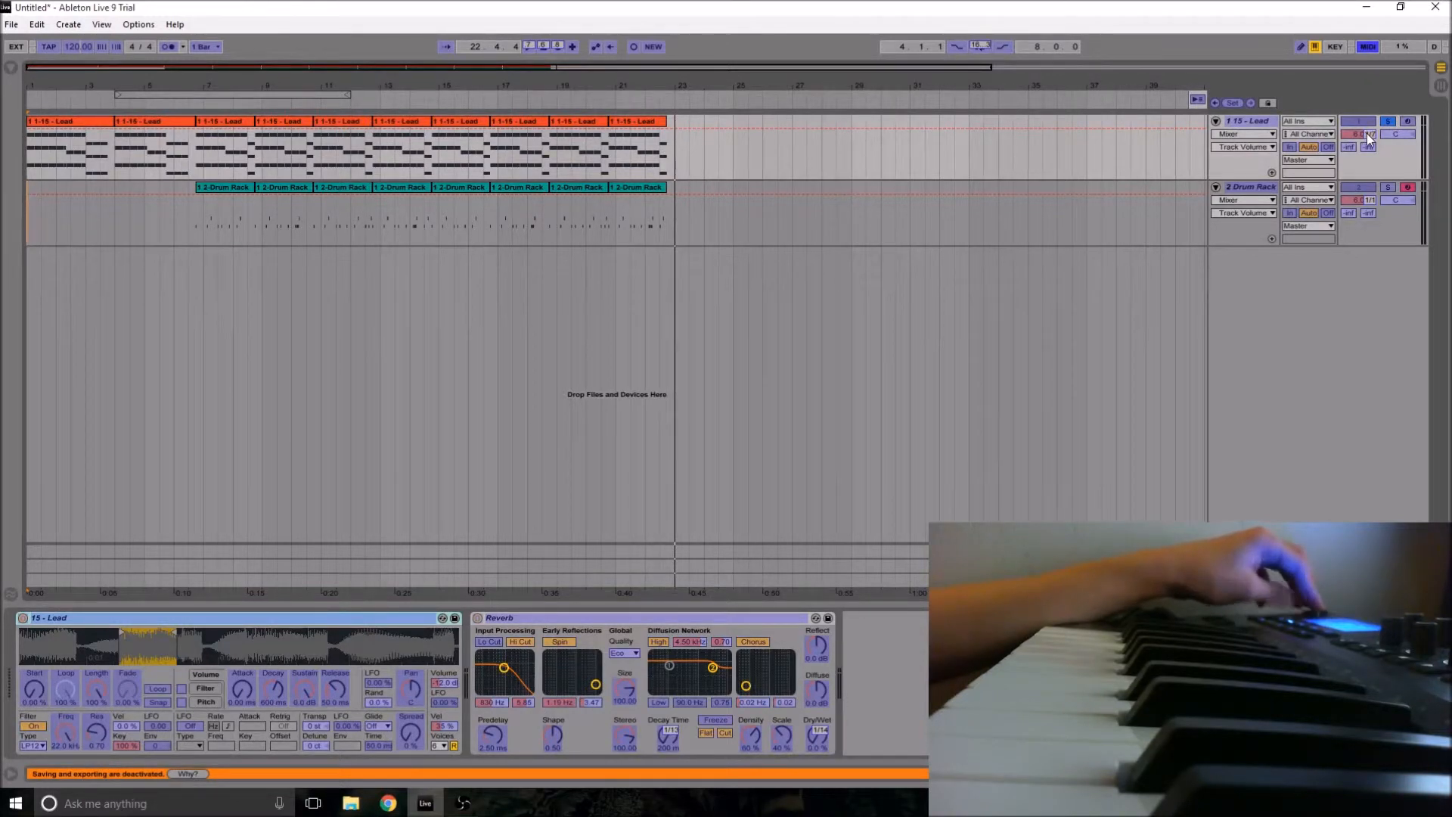
pyautogui.click(1372, 48)
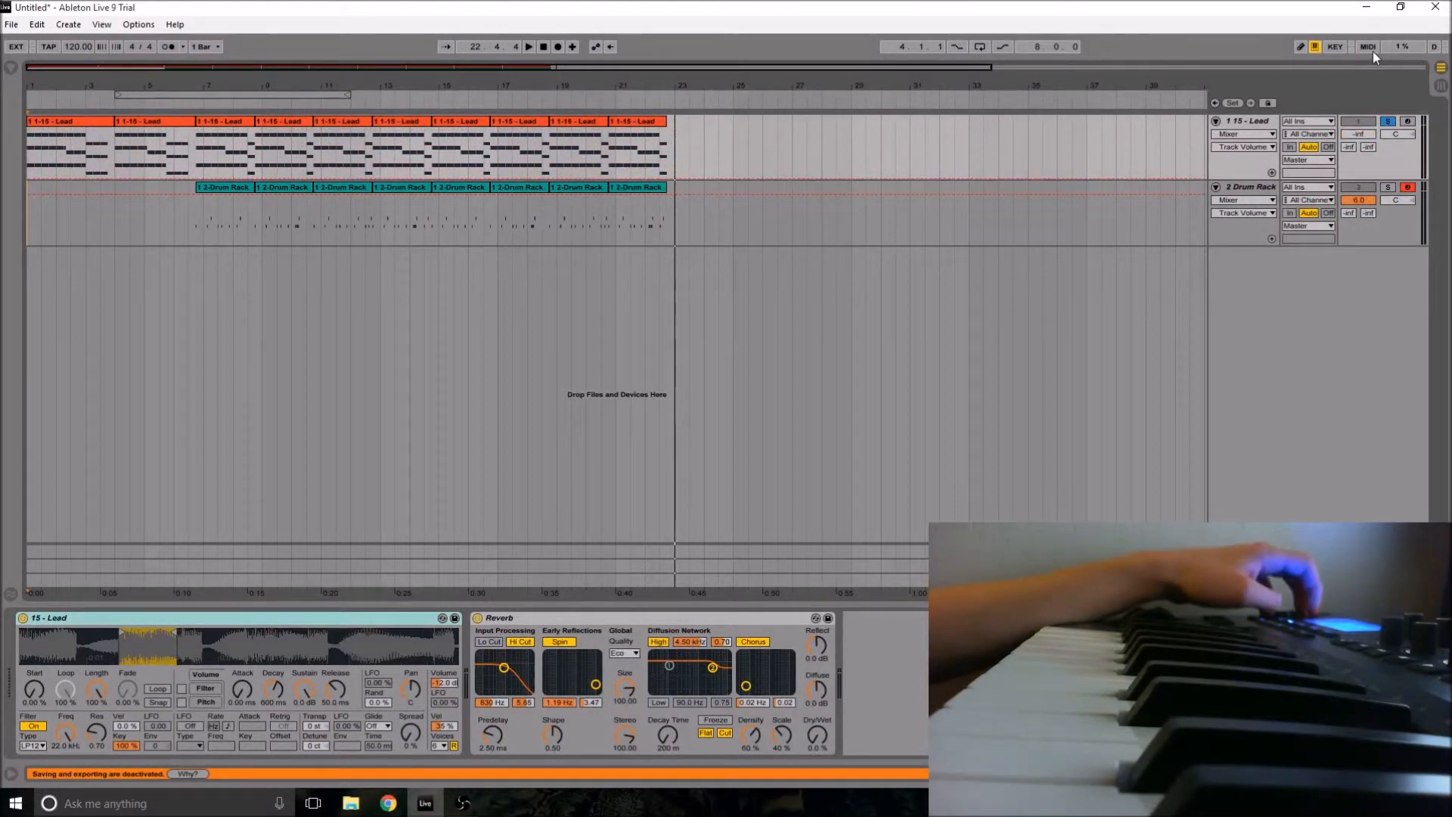
pyautogui.click(1372, 49)
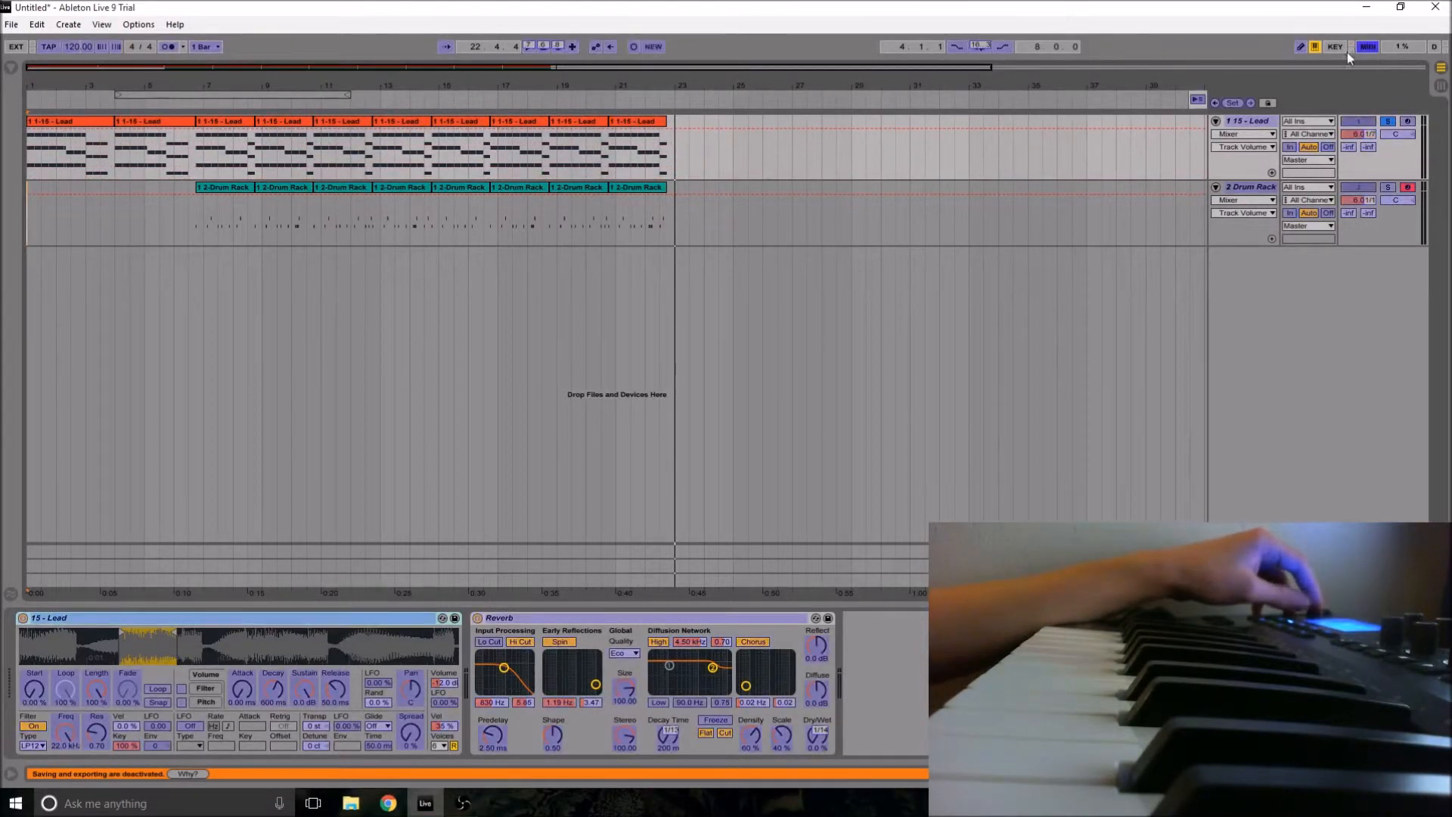
pyautogui.click(1371, 47)
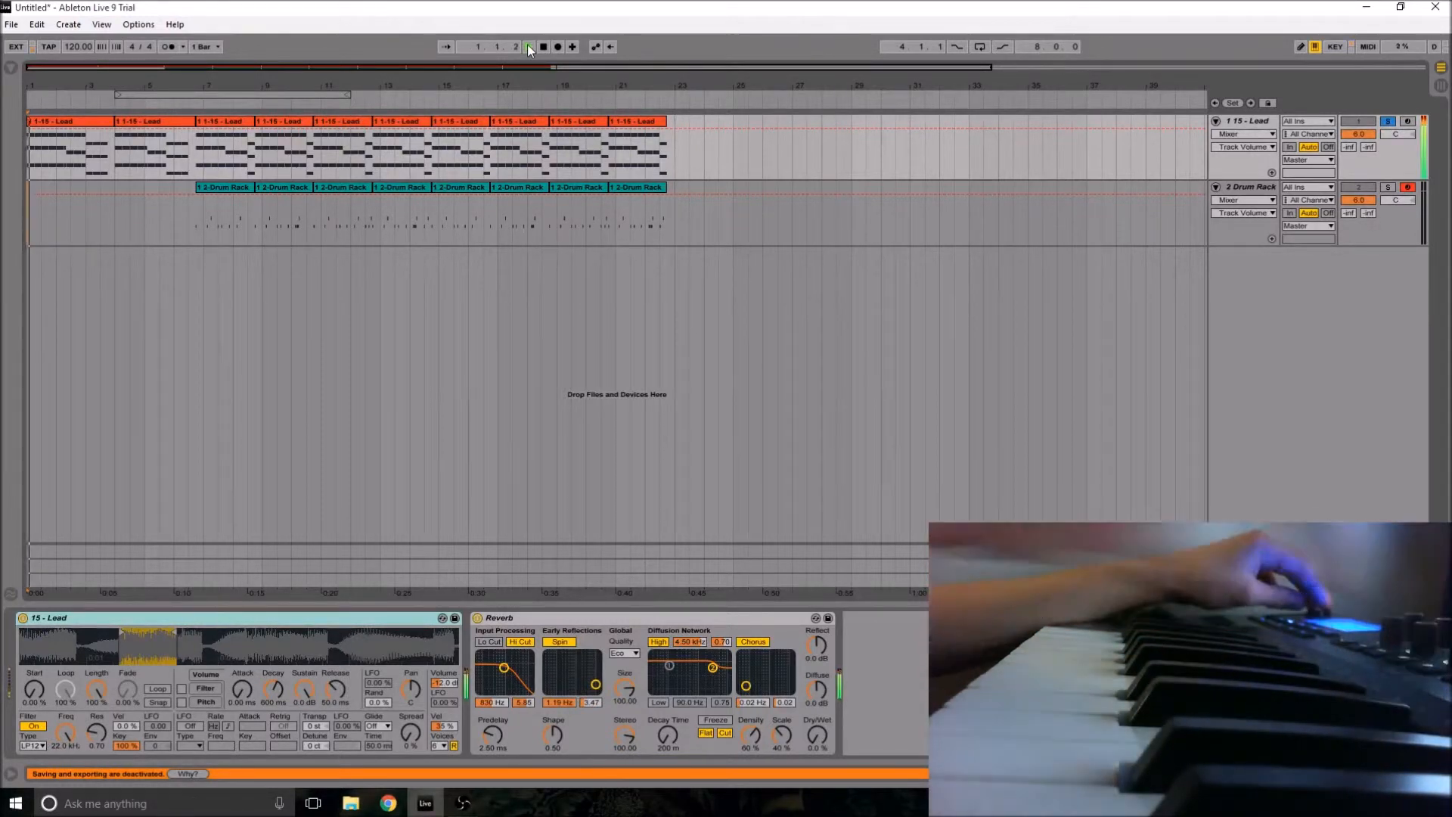
pyautogui.click(528, 47)
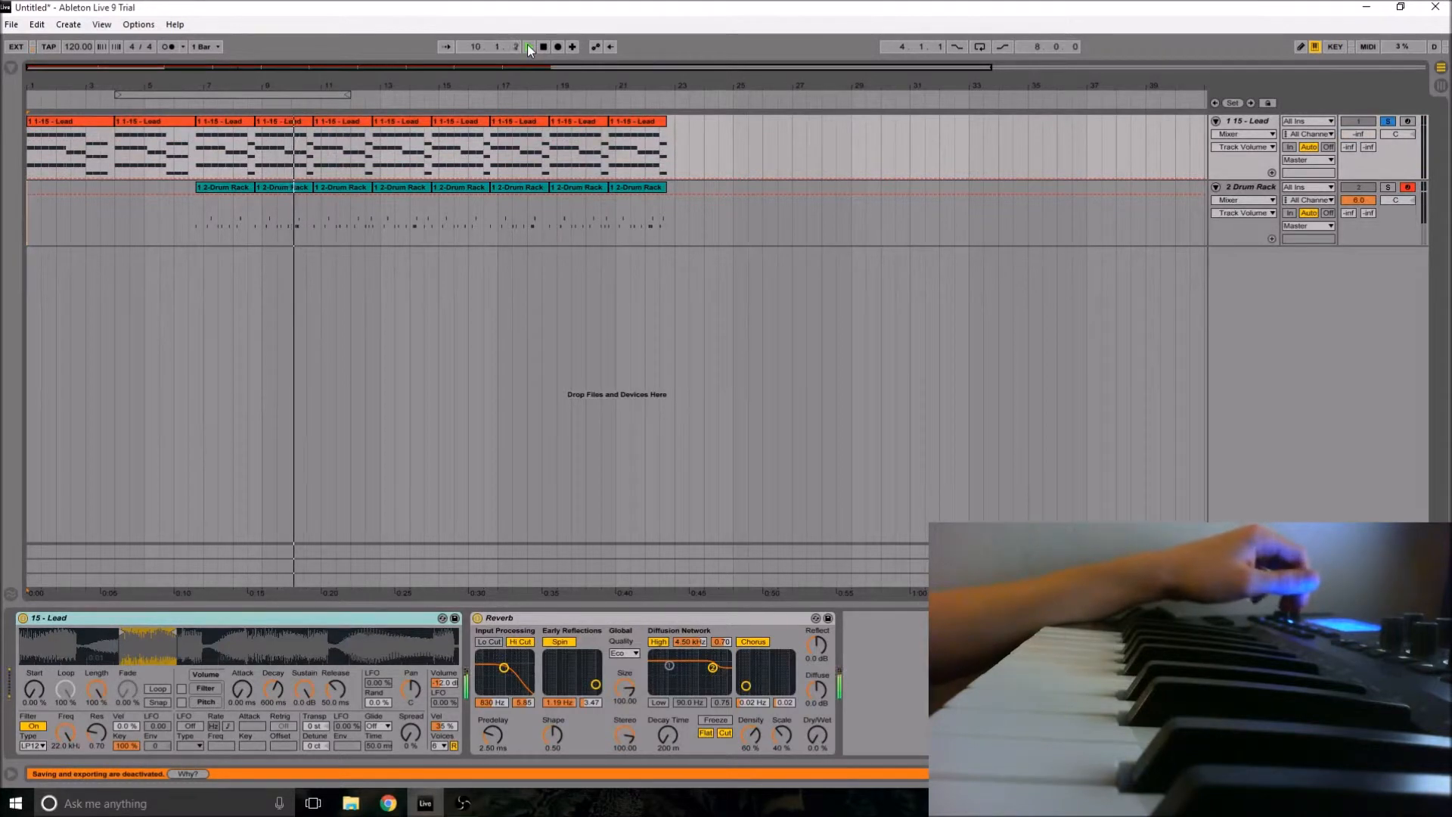
pyautogui.press('space')
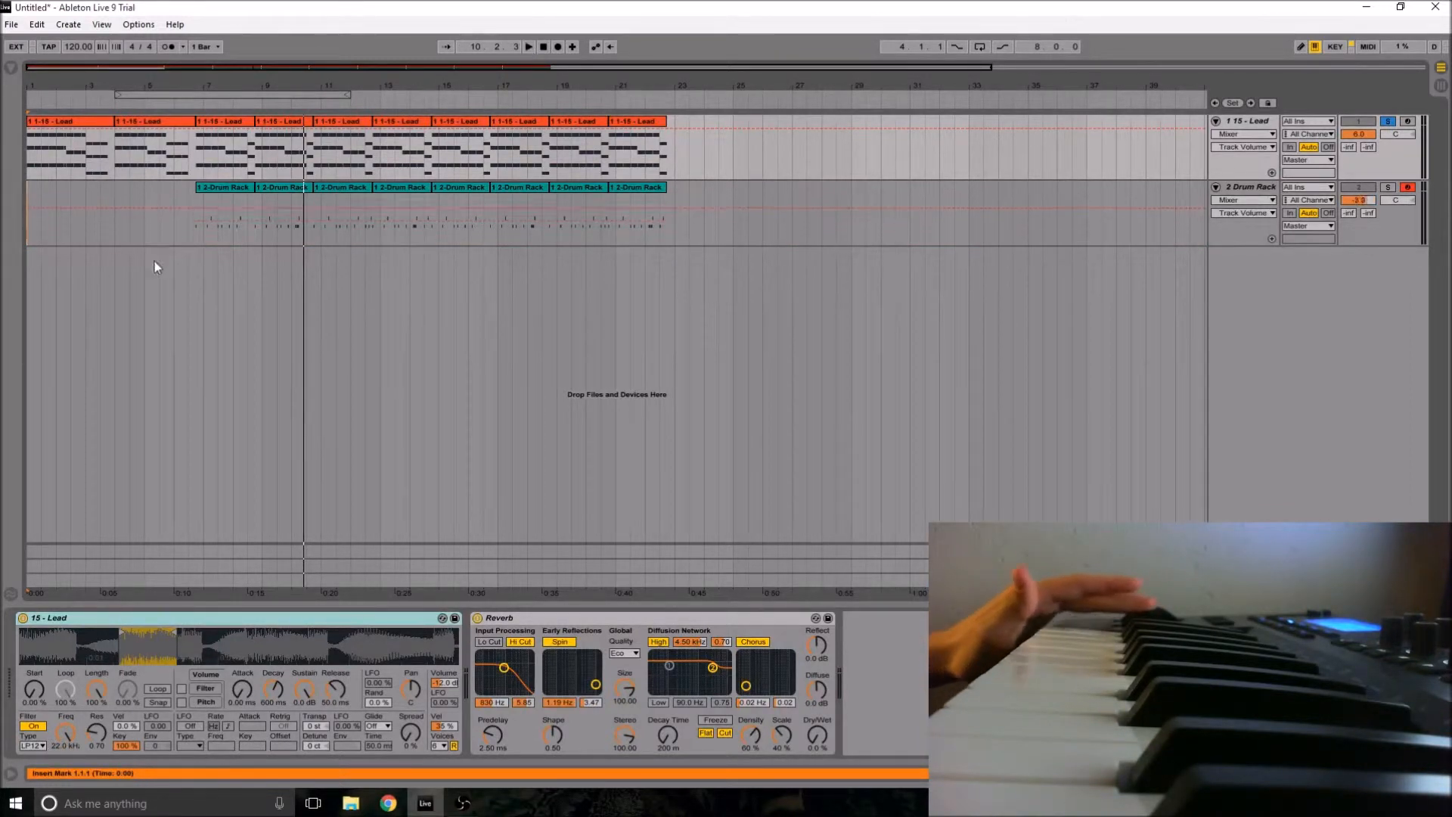
# Step: Solo the Drum Rack track and play it from 6.4.1 while lowering its track volume to -inf with the controller
pyautogui.click(1389, 187)
pyautogui.moveTo(314, 68); pyautogui.dragTo(260, 67)
pyautogui.click(148, 235)
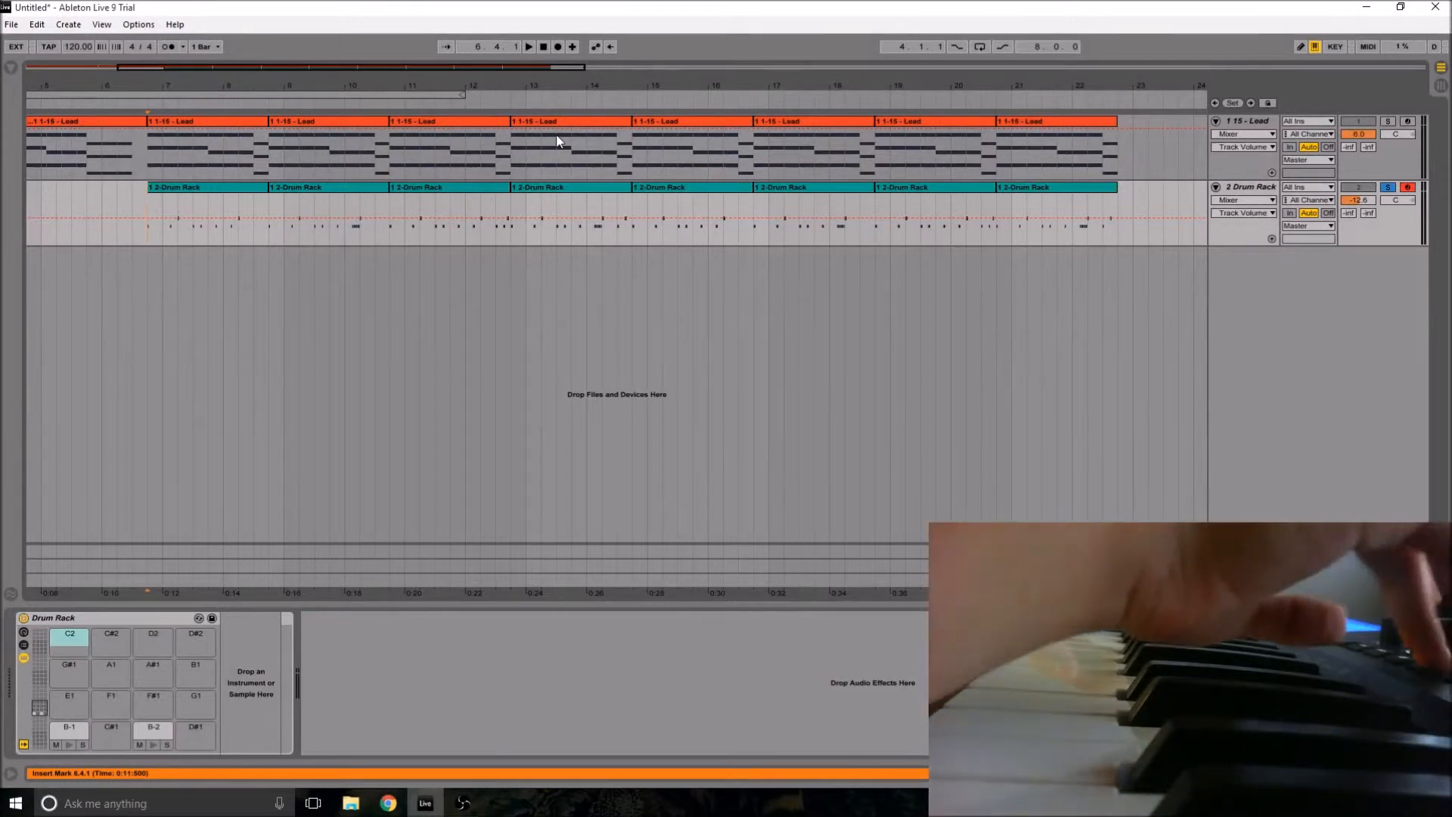
pyautogui.press('space')
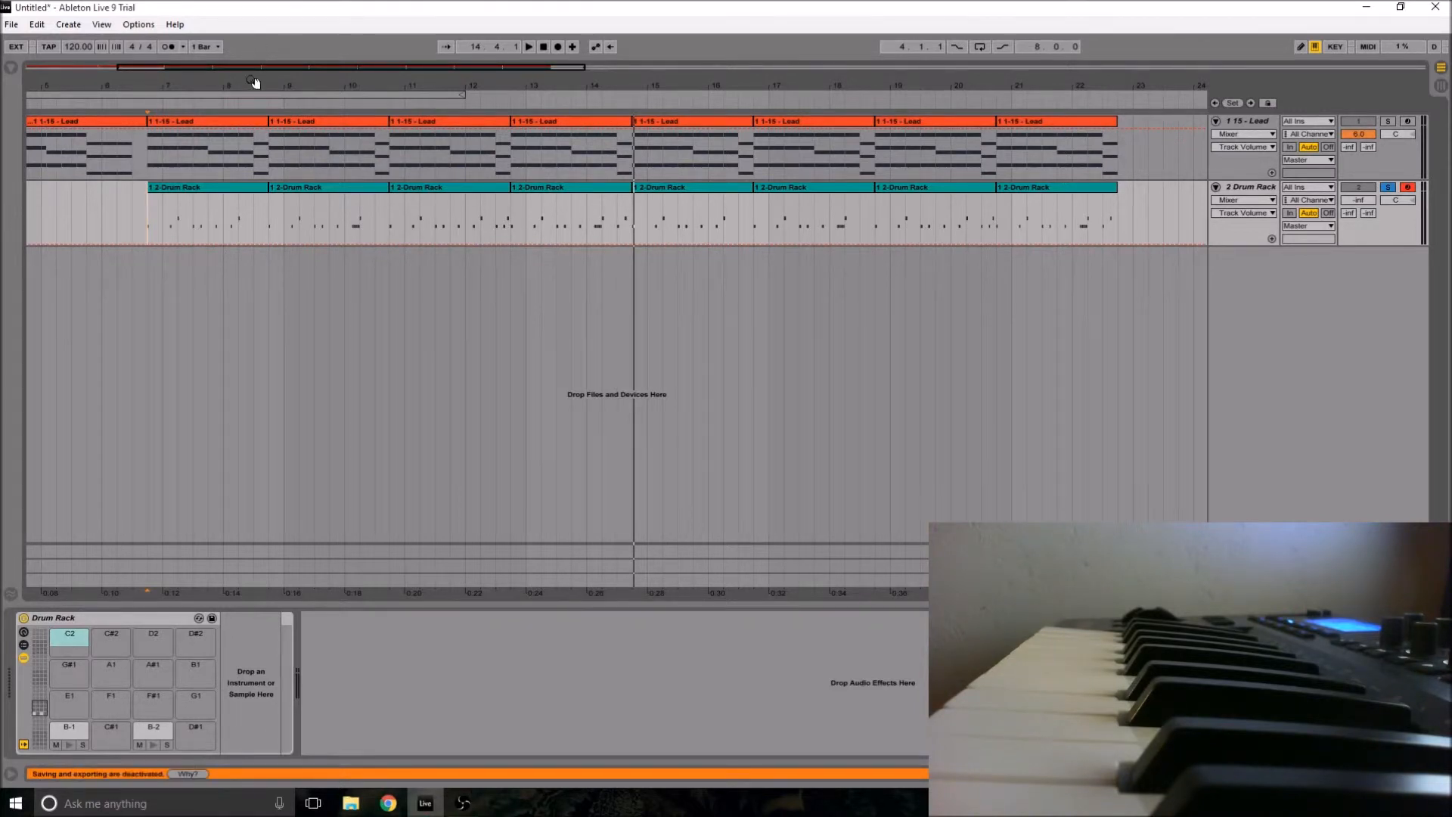
# Step: Map the 15 - Lead instrument's loop Fade to a controller knob in MIDI map mode and turn it up to 100%
pyautogui.moveTo(251, 69); pyautogui.dragTo(283, 72)
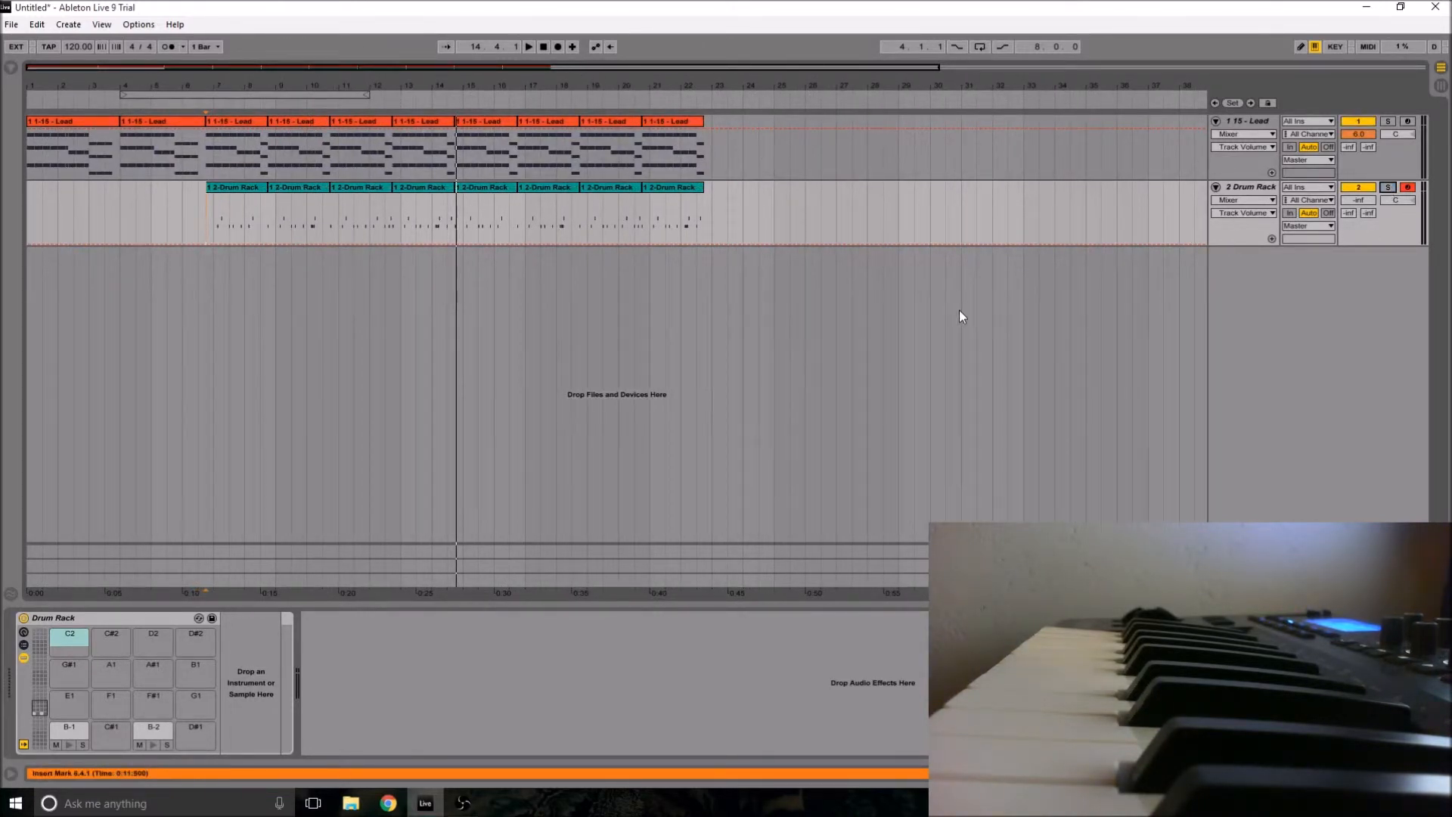
pyautogui.click(1365, 48)
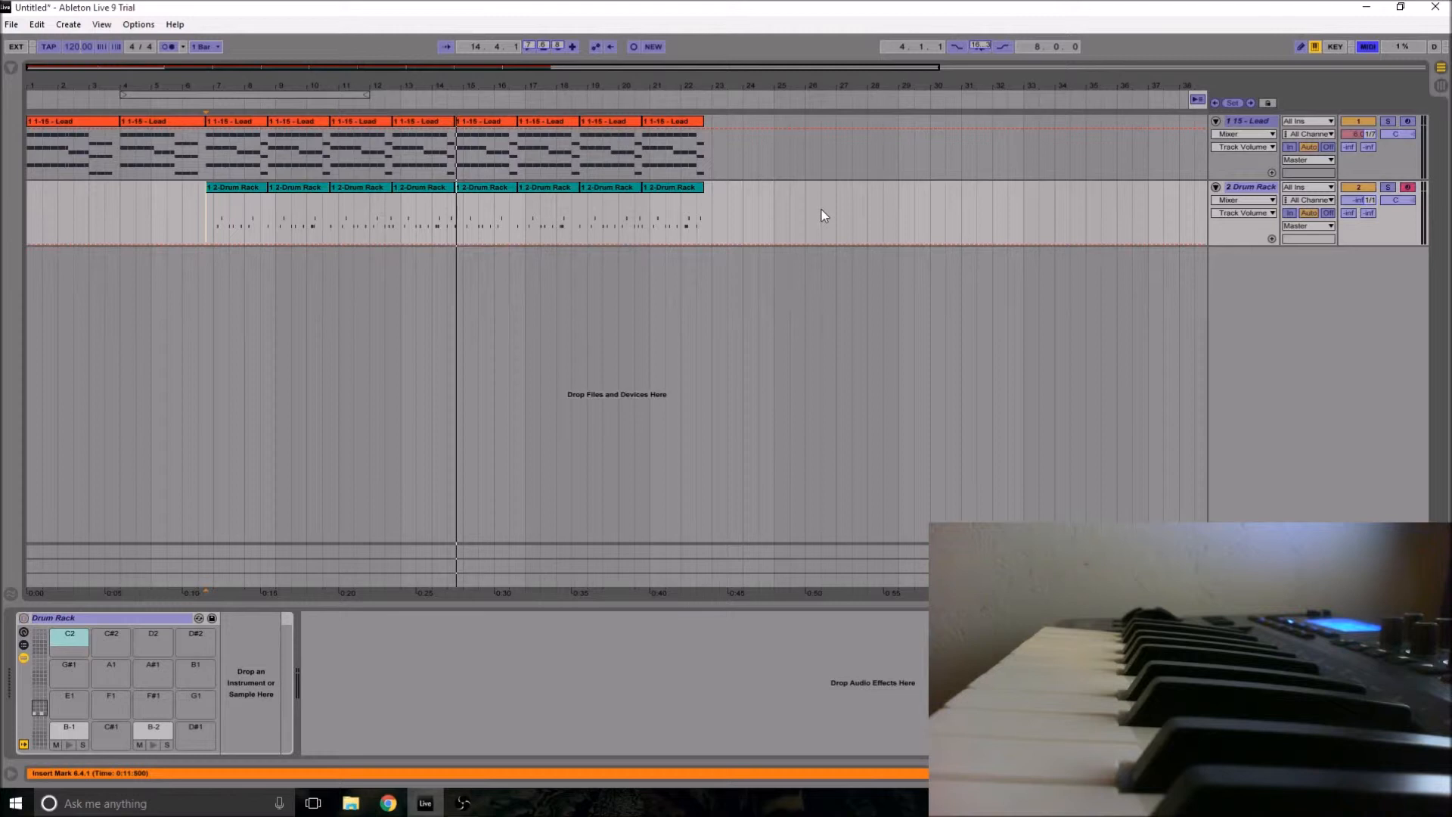
pyautogui.click(1123, 121)
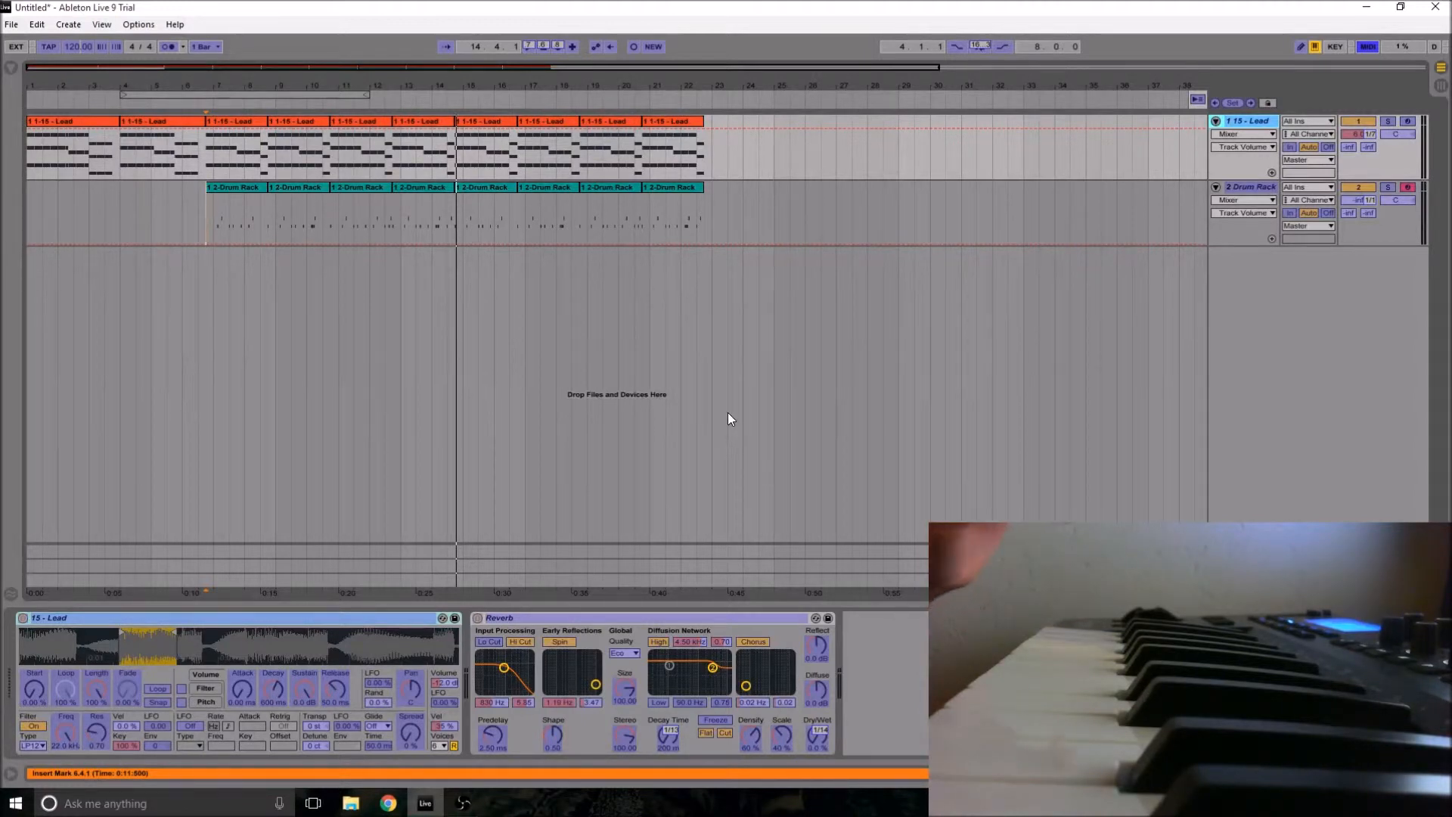
pyautogui.click(130, 689)
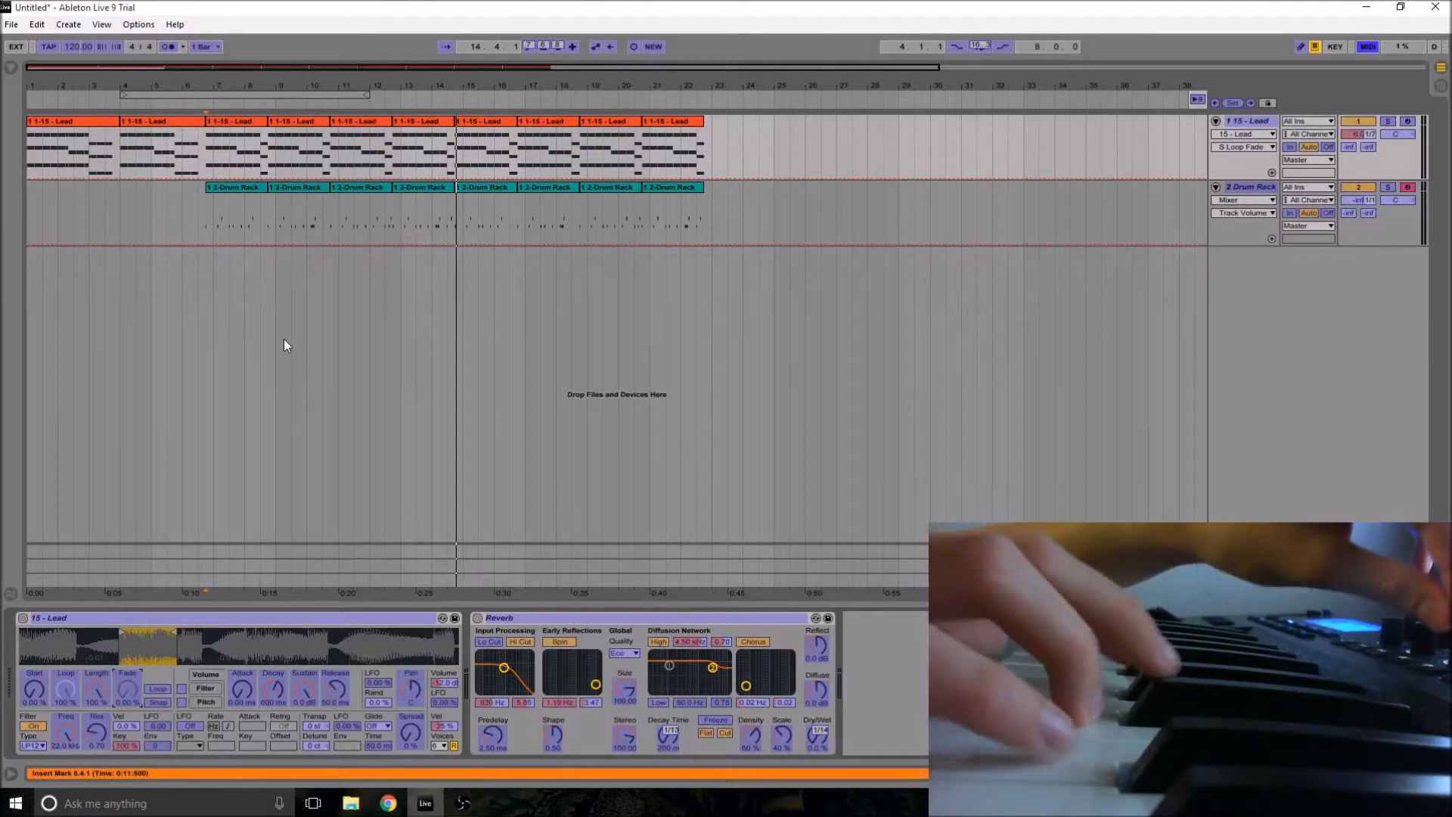
pyautogui.click(103, 747)
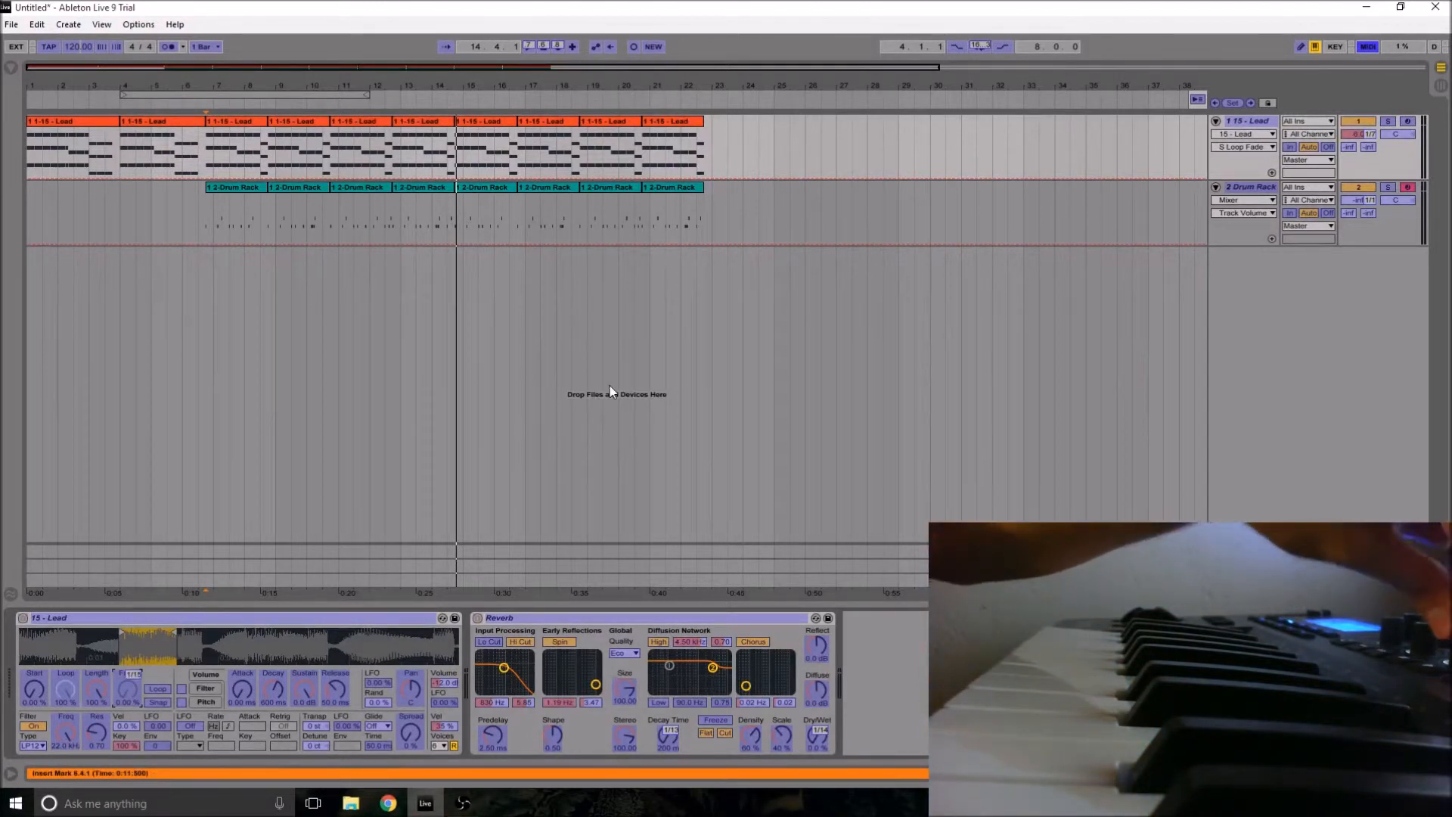
pyautogui.click(138, 677)
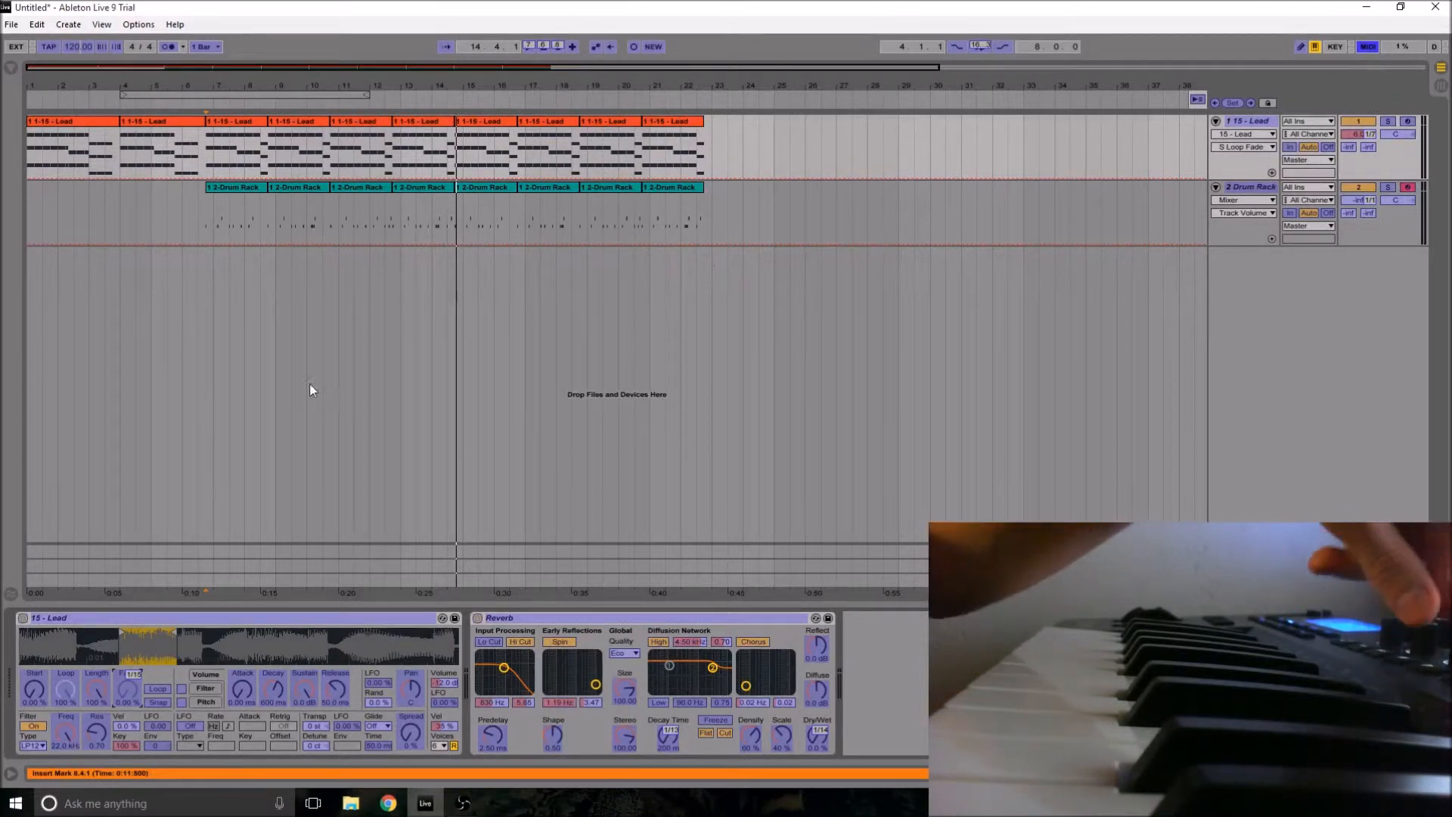
pyautogui.click(1367, 46)
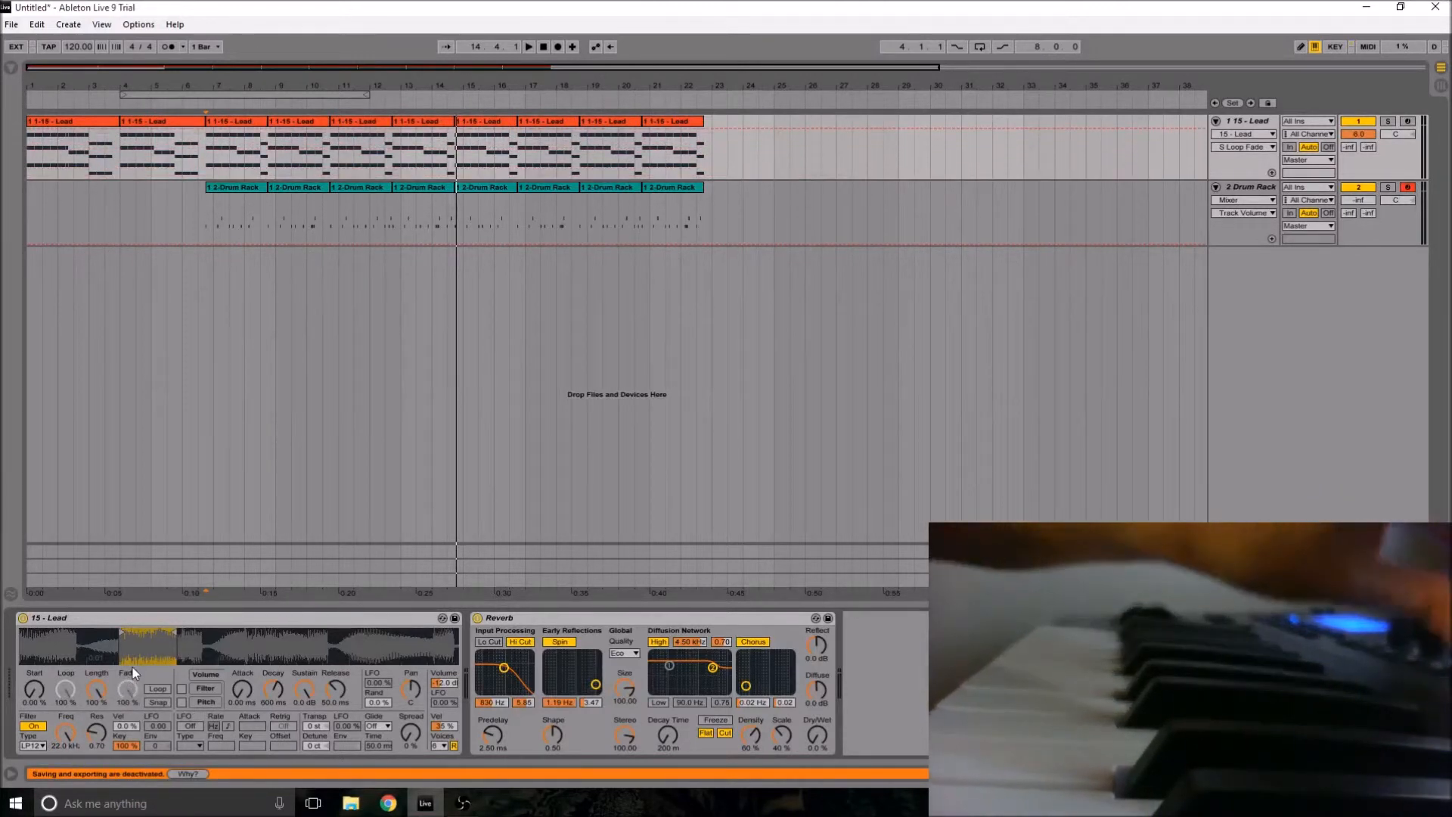
# Step: Map the 15 - Lead instrument's sample Start to a controller knob in MIDI map mode
pyautogui.click(1373, 45)
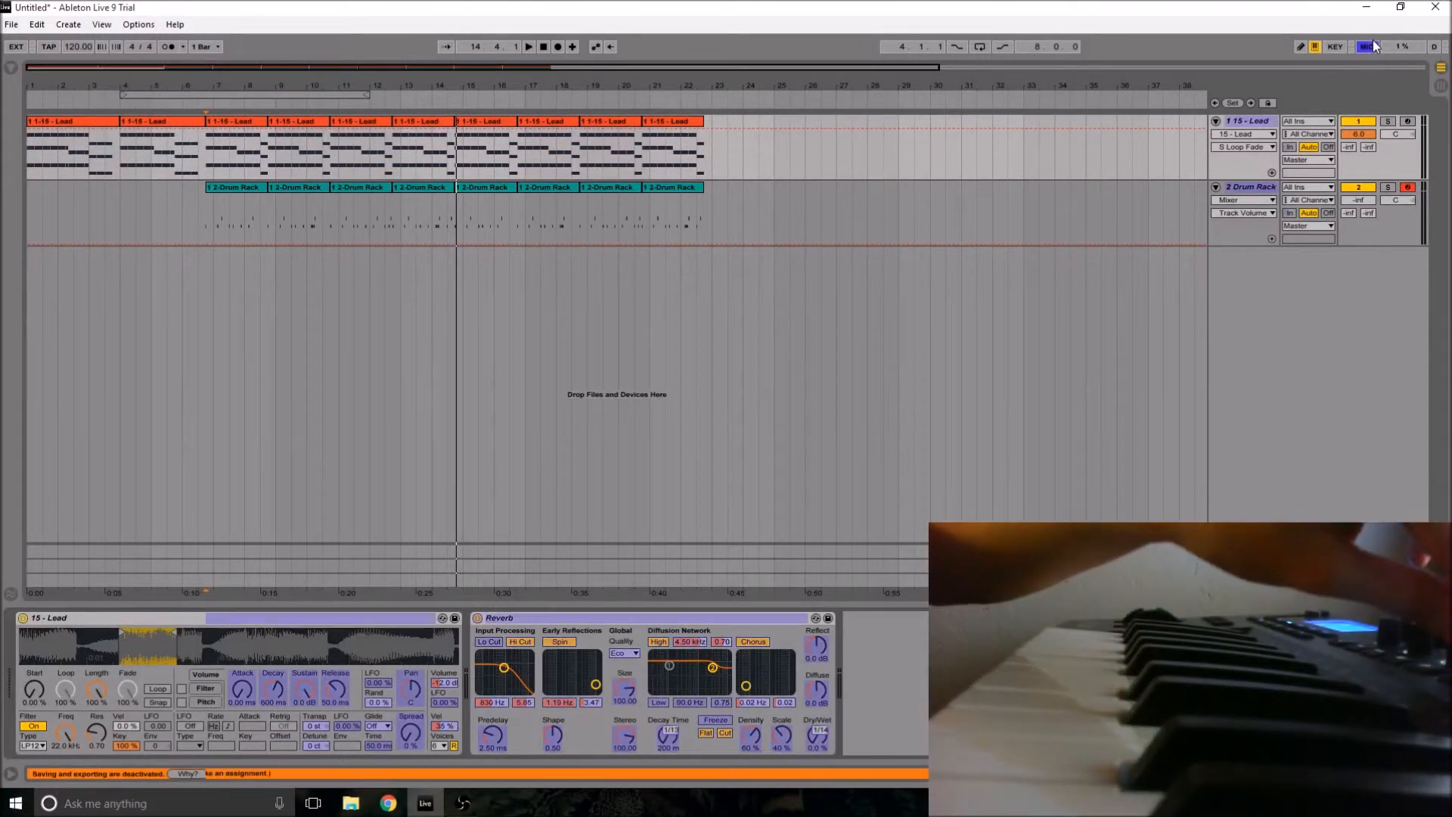
pyautogui.click(41, 683)
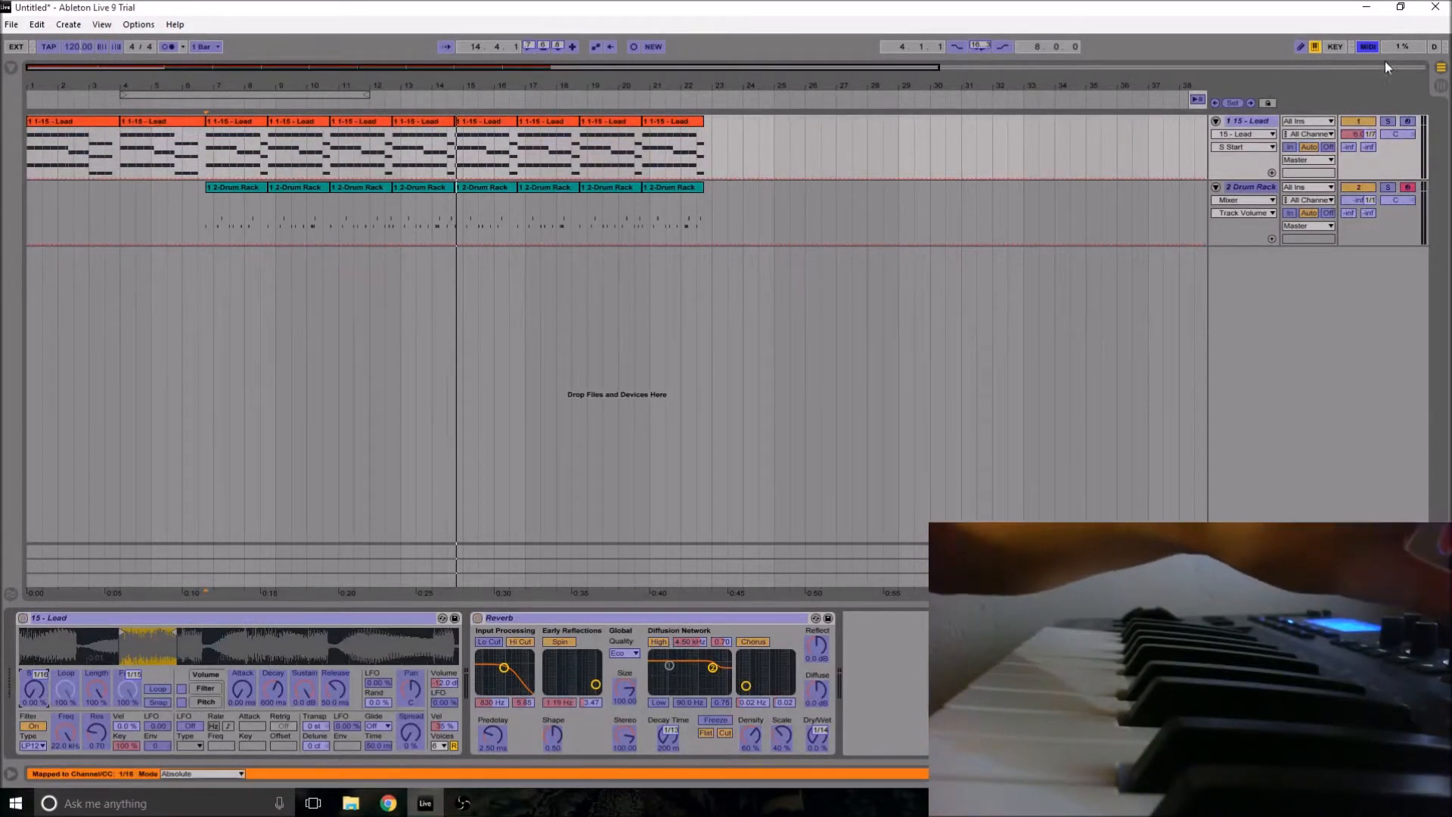
pyautogui.click(1372, 45)
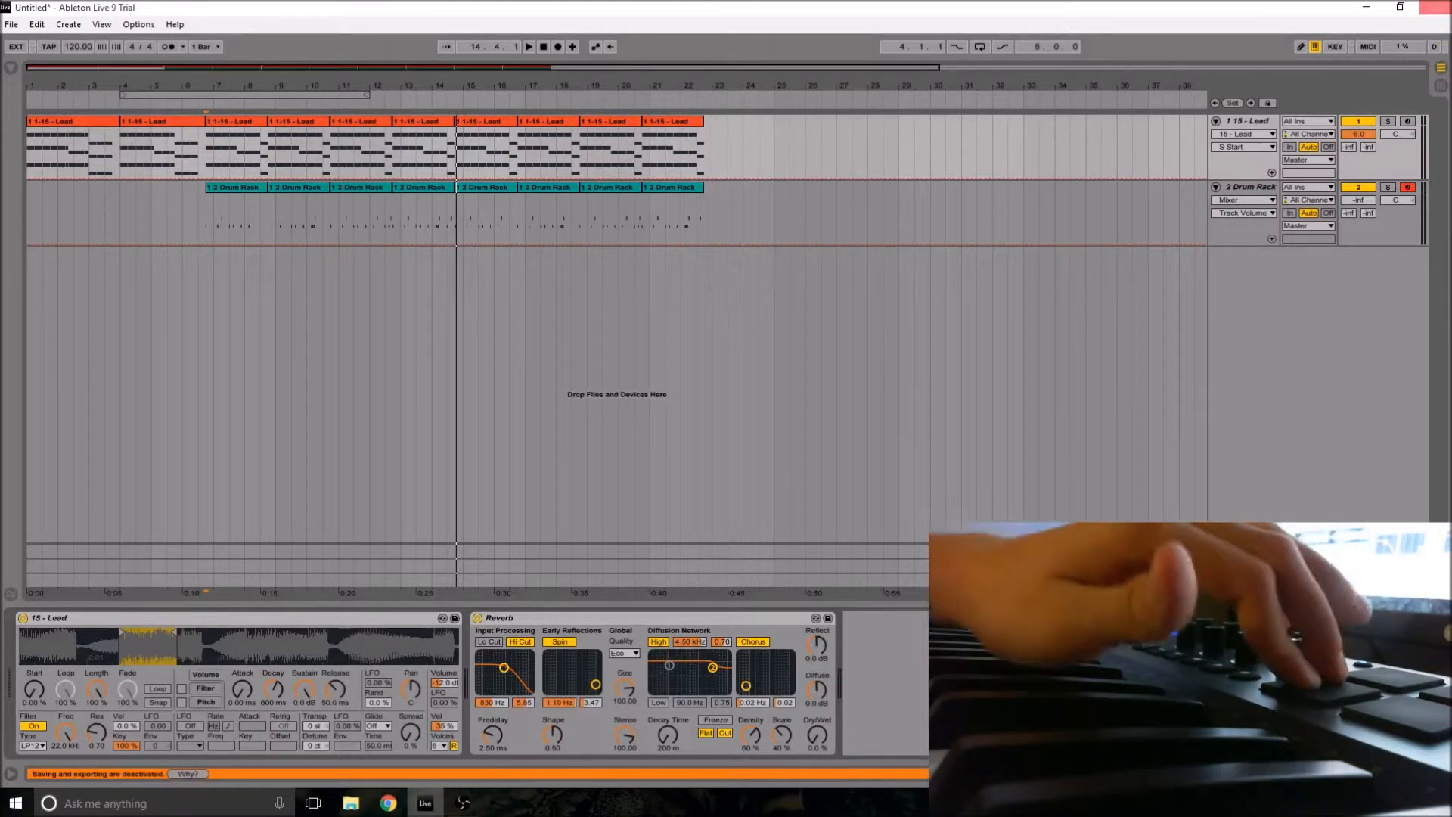
# Step: Map the 15 - Lead instrument's Loop switch and the Lead track's title to the controller pad 10/C1
pyautogui.click(1367, 49)
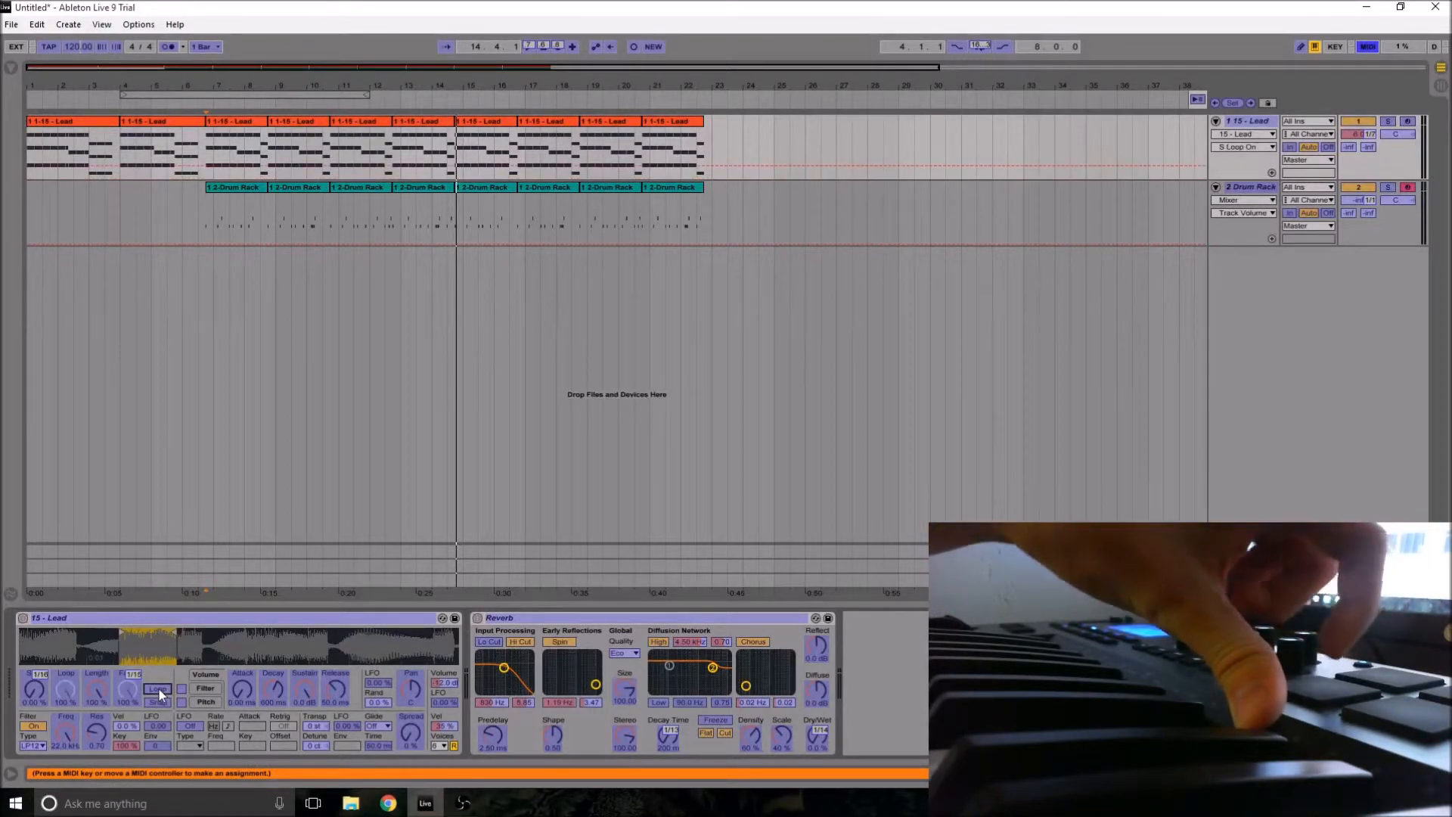
pyautogui.rightClick(479, 424)
pyautogui.click(1259, 124)
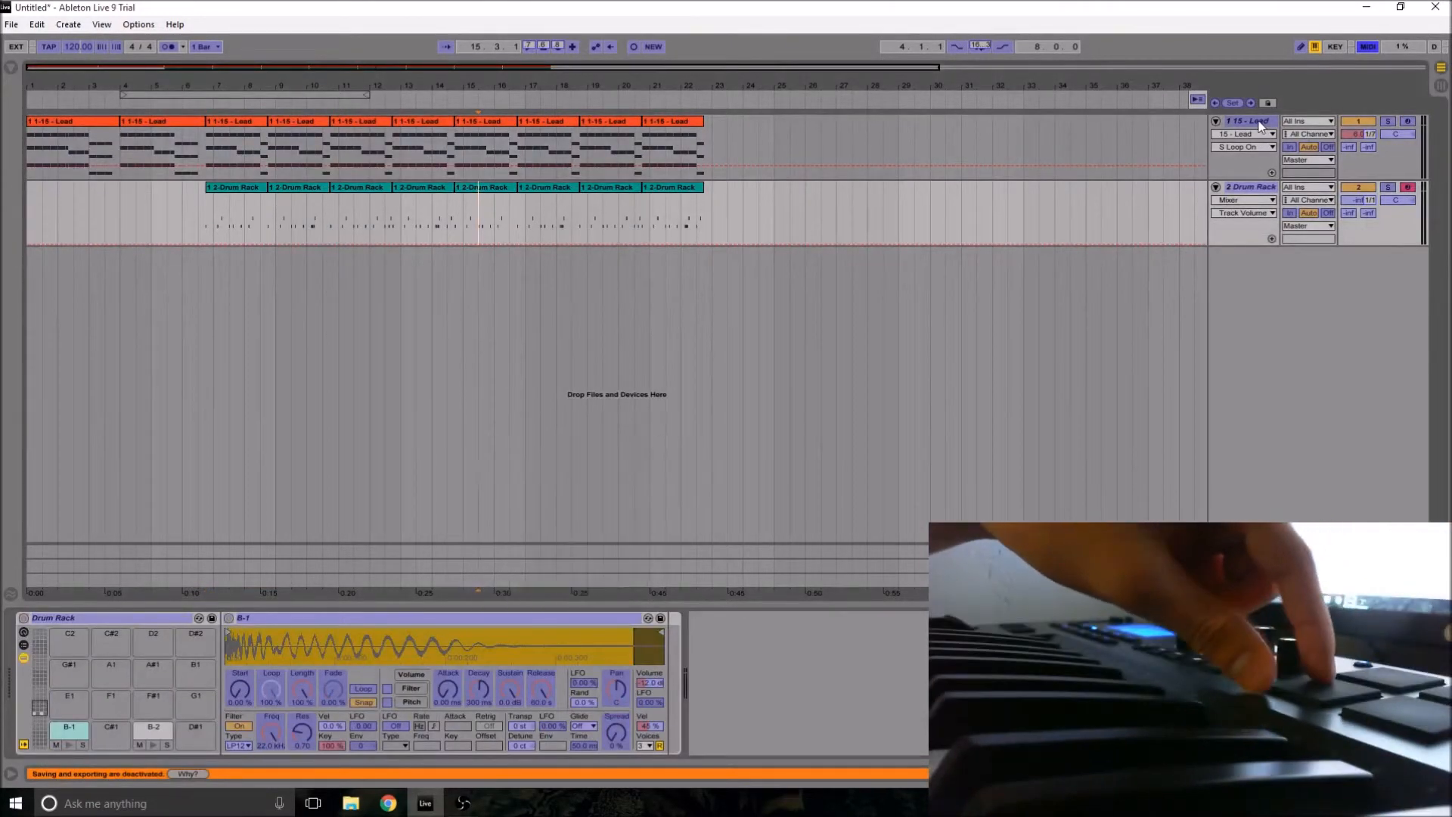
pyautogui.click(1260, 124)
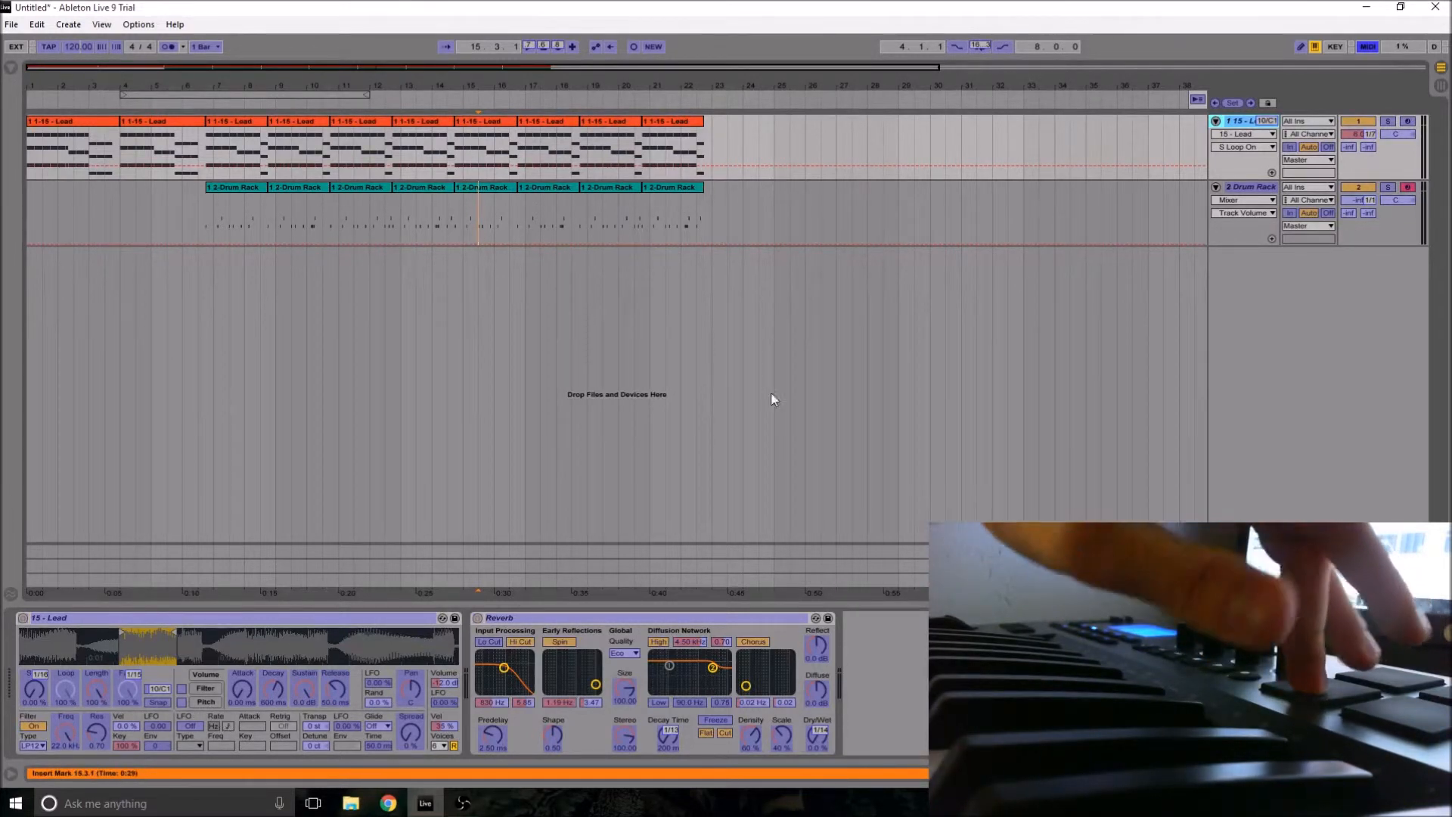
pyautogui.click(1366, 46)
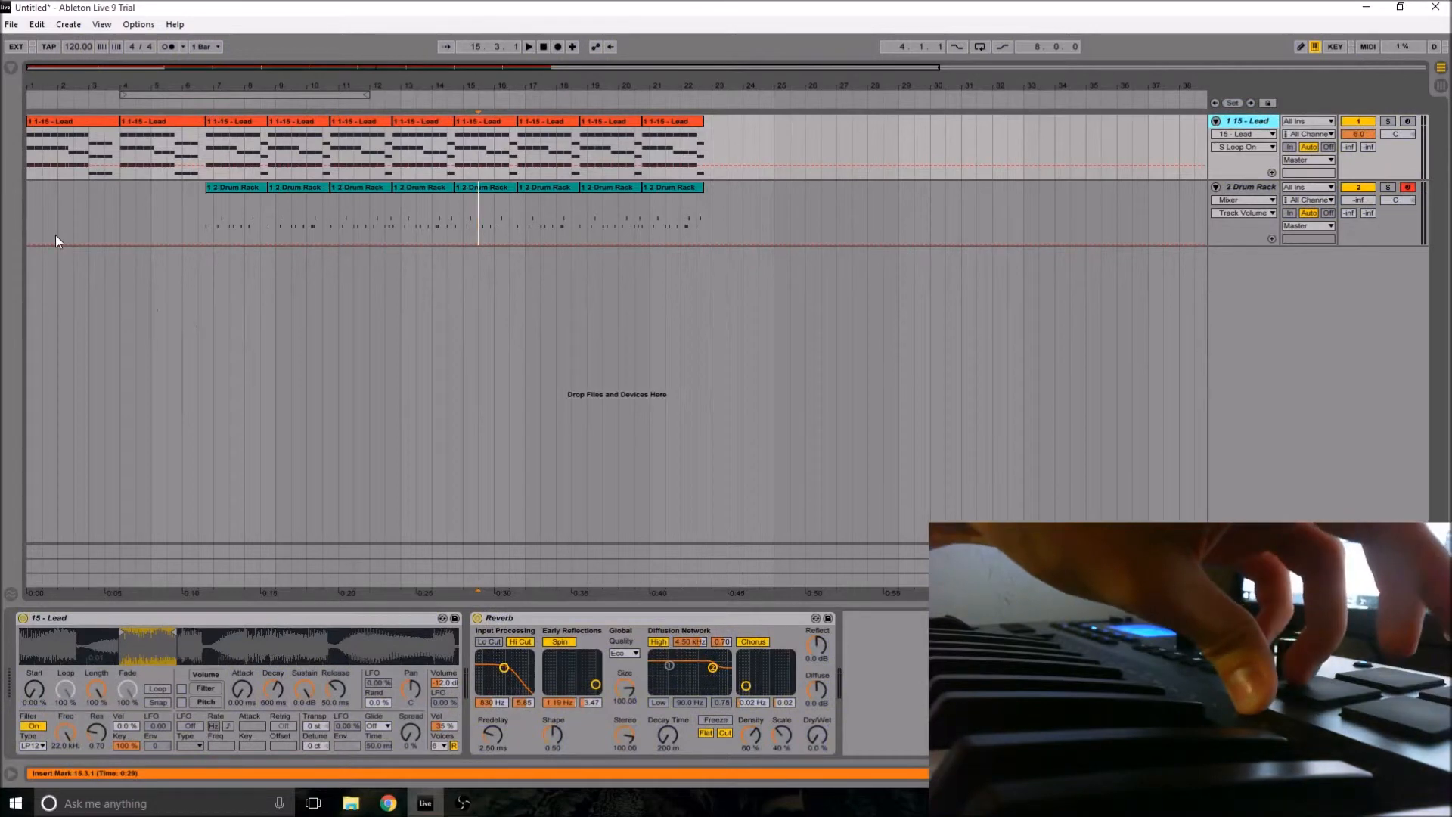
# Step: Place the insert marker at 1.1.1 and arm the Lead track for recording
pyautogui.moveTo(180, 68)
pyautogui.mouseDown()
pyautogui.moveTo(180, 55)
pyautogui.moveTo(189, 68)
pyautogui.mouseUp()
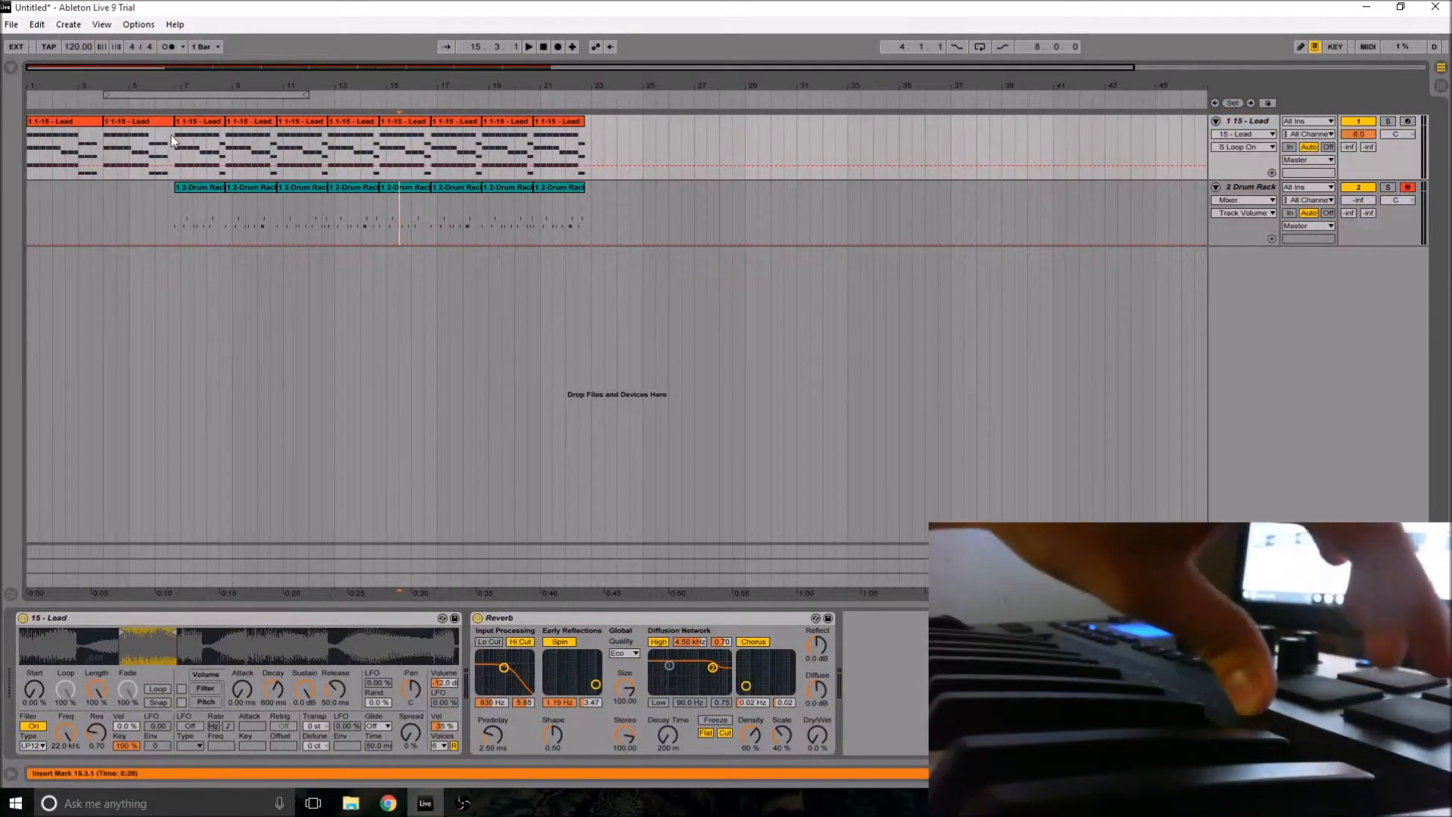
pyautogui.click(29, 198)
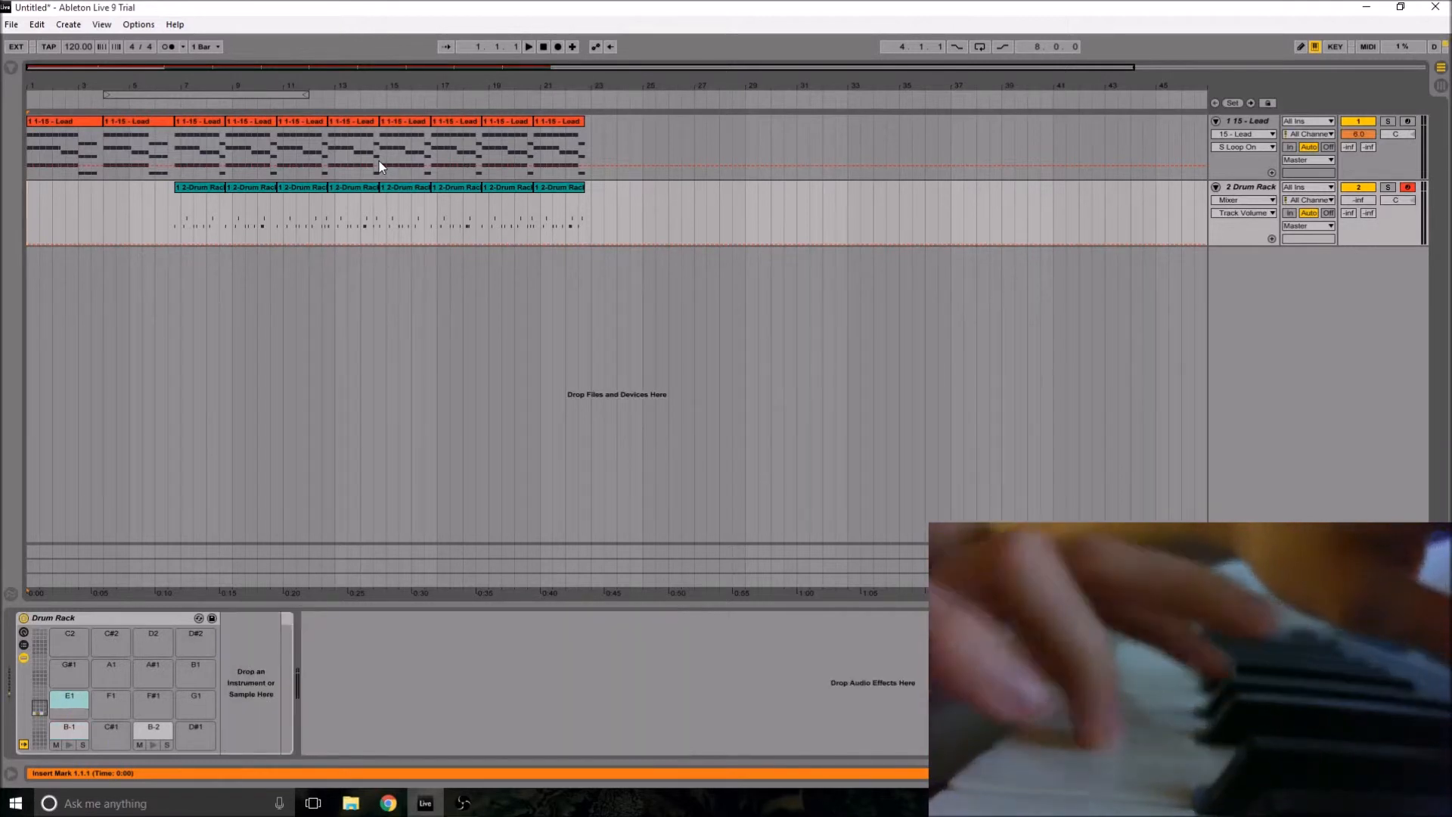
pyautogui.click(1271, 122)
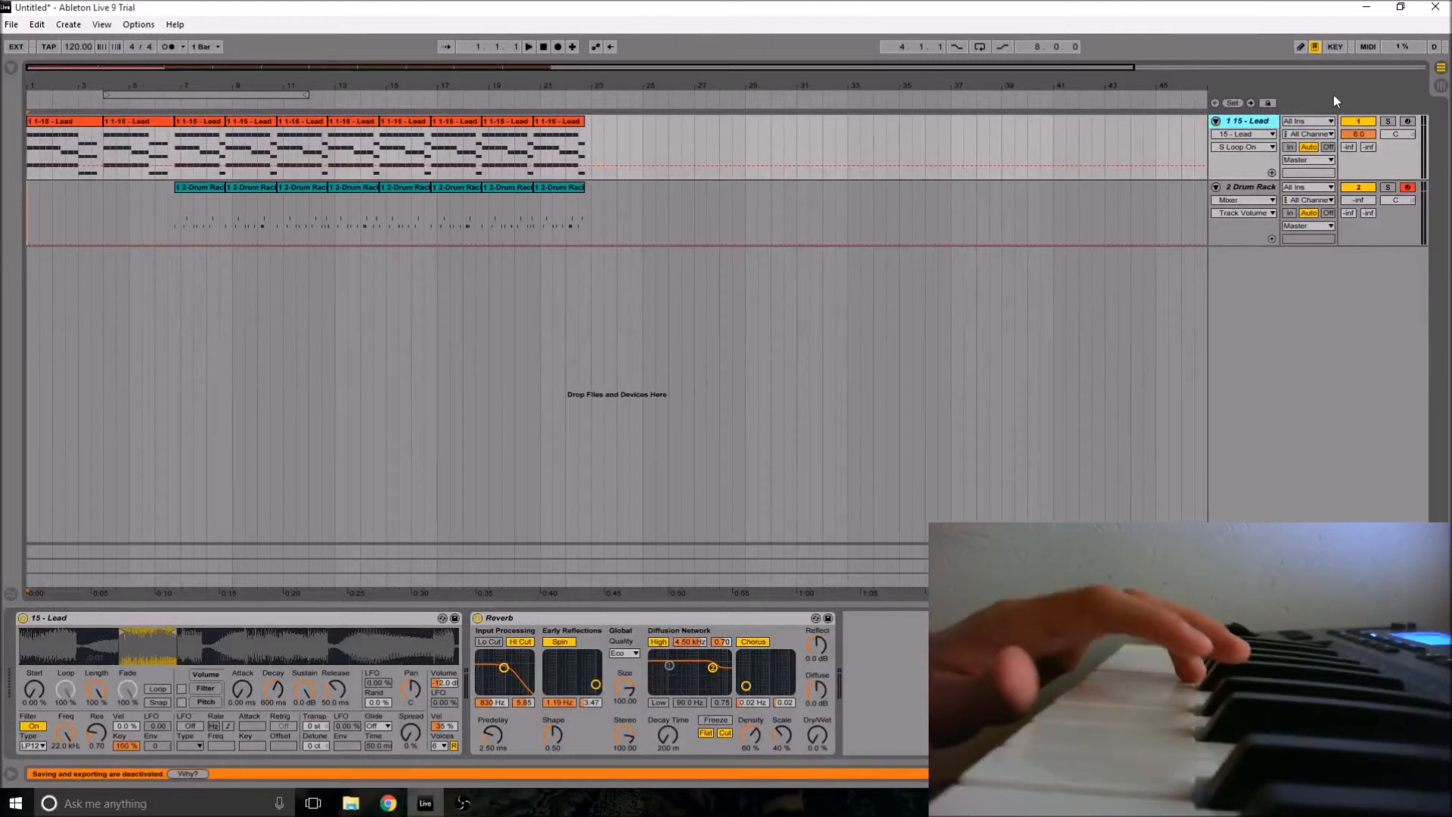
pyautogui.click(1408, 121)
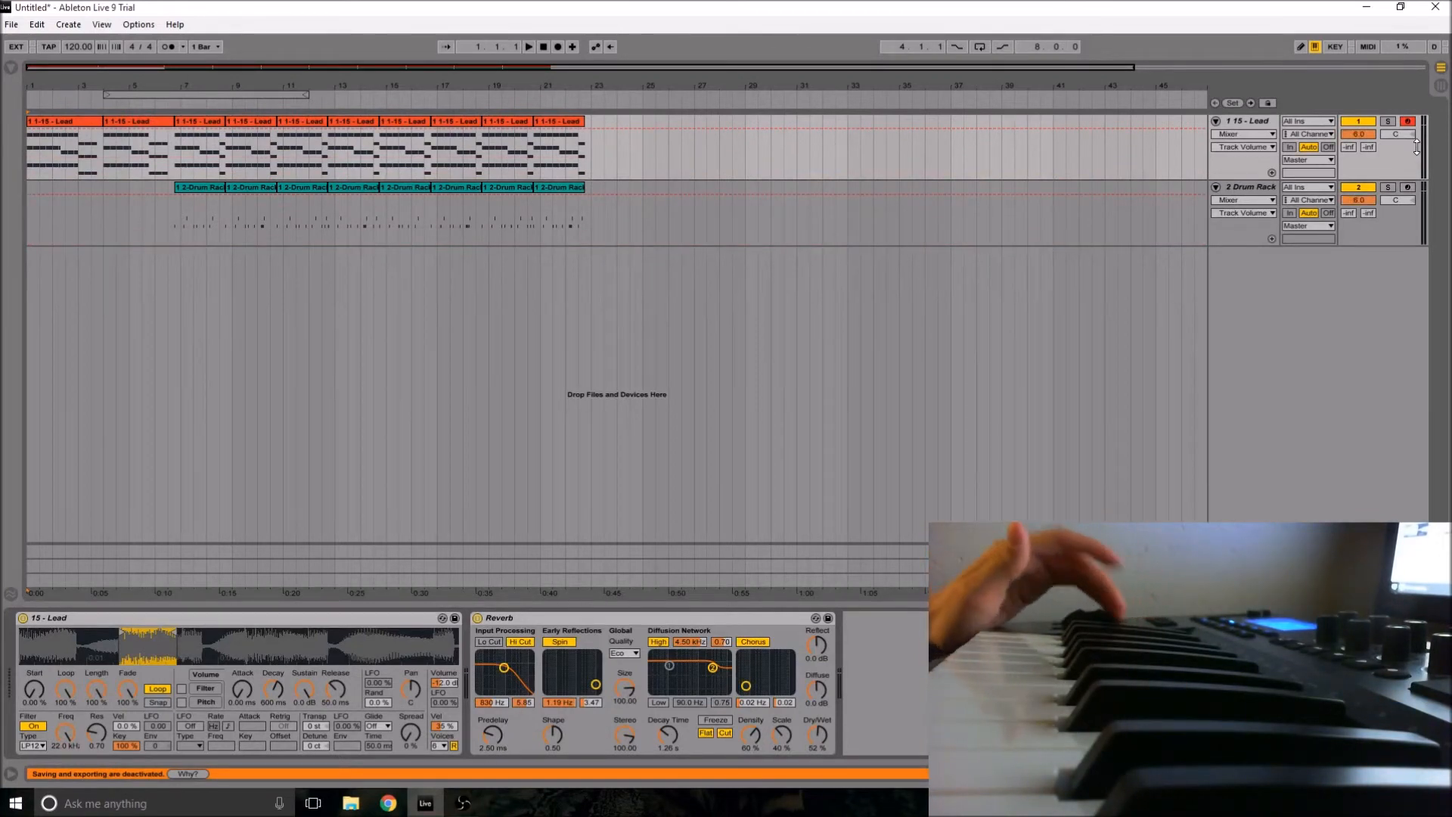
# Step: Set the Lead track's Reverb Dry/Wet to 55% and Decay Time to 2.11 s, and play the arrangement from 1.1.1
pyautogui.click(60, 213)
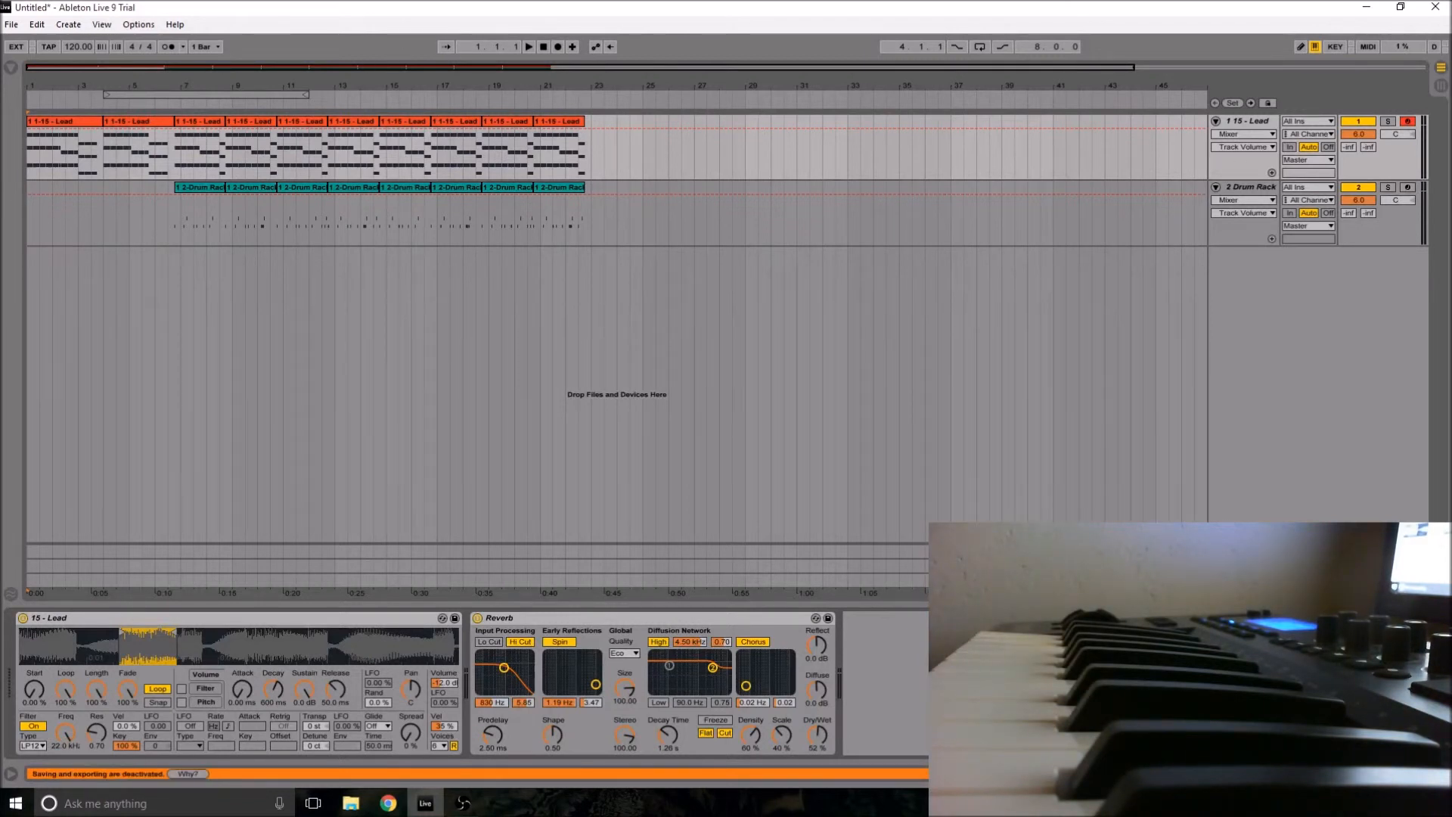
pyautogui.click(1441, 773)
pyautogui.click(30, 212)
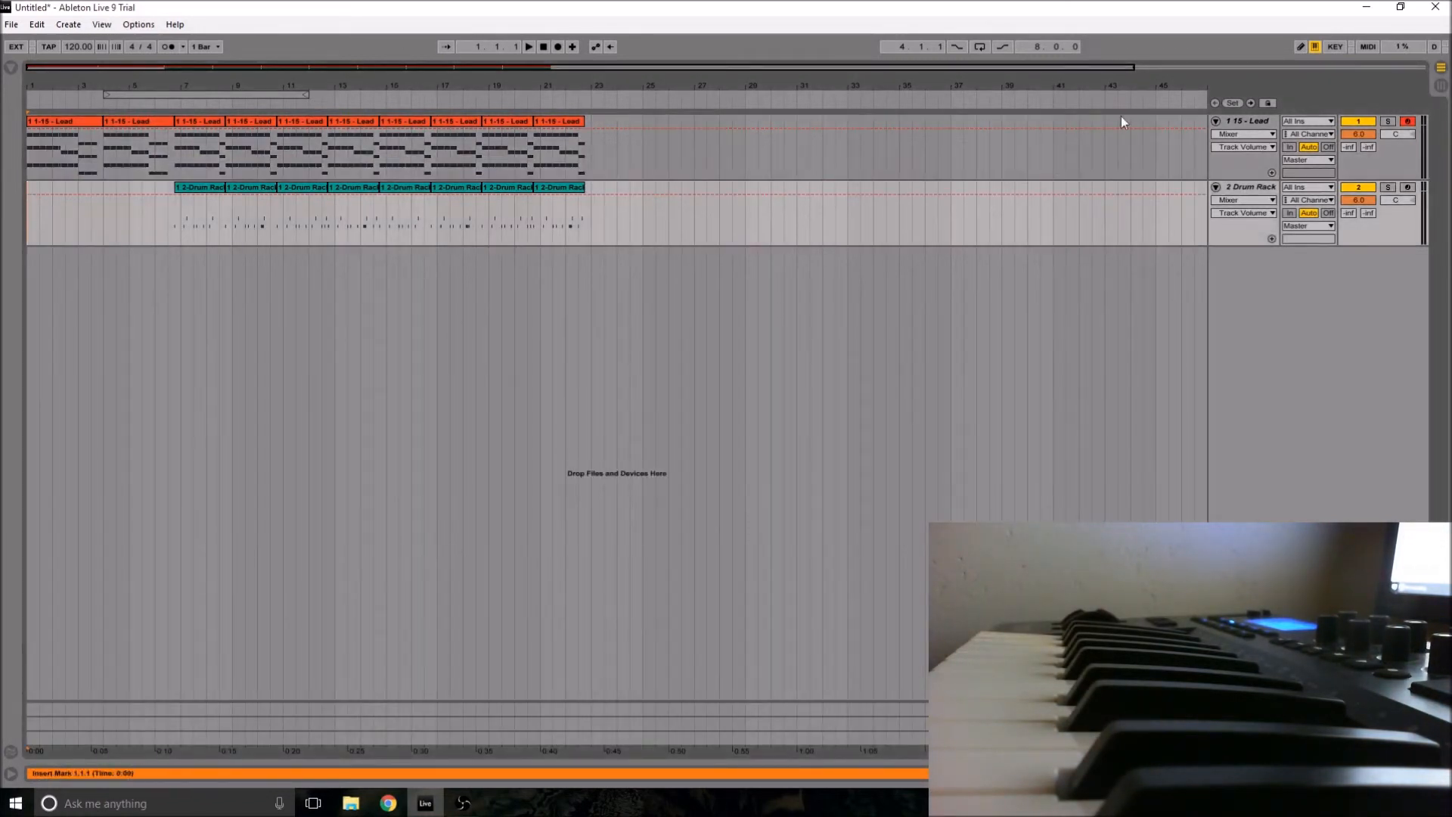
pyautogui.doubleClick(1260, 119)
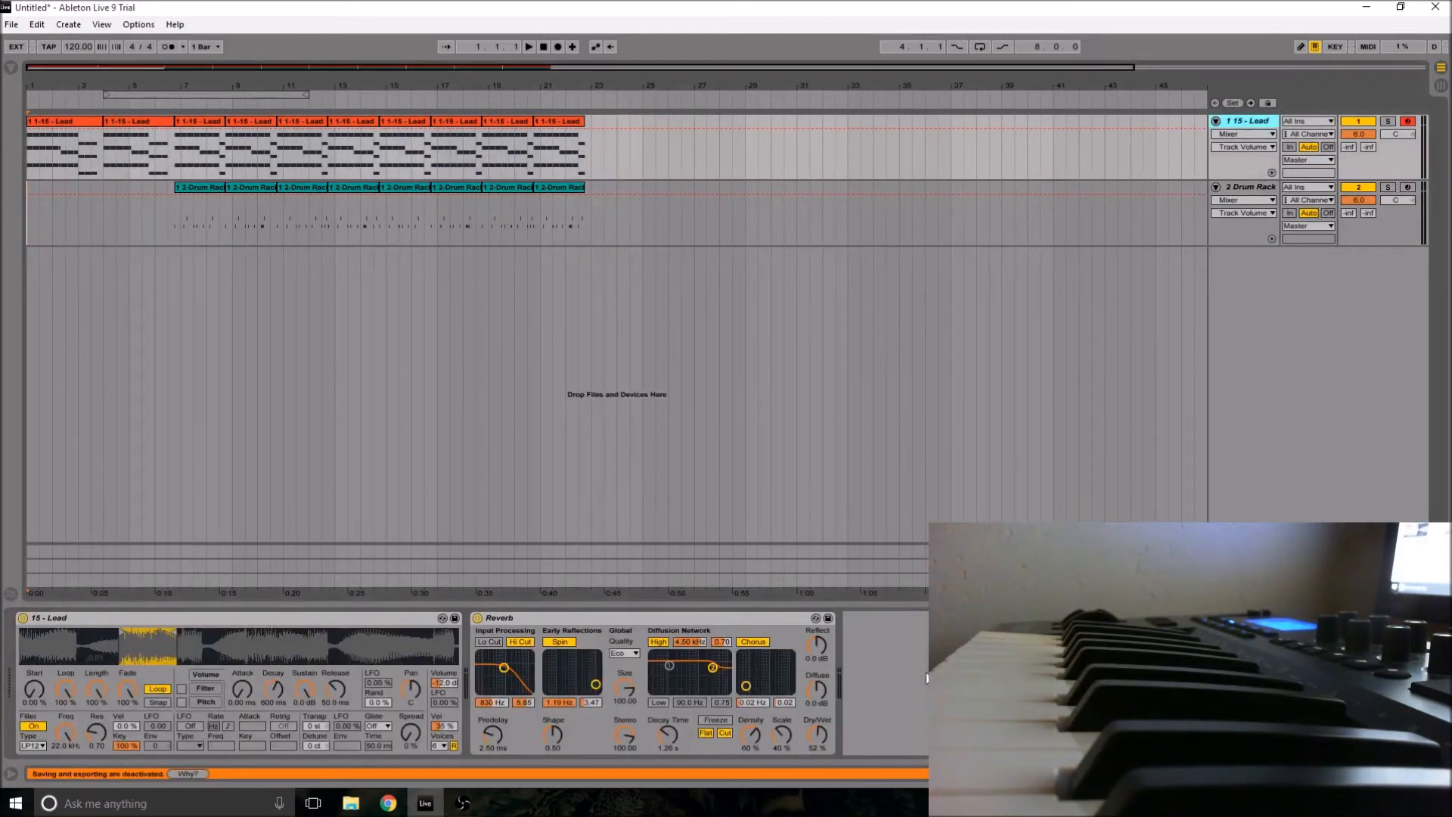
pyautogui.click(817, 734)
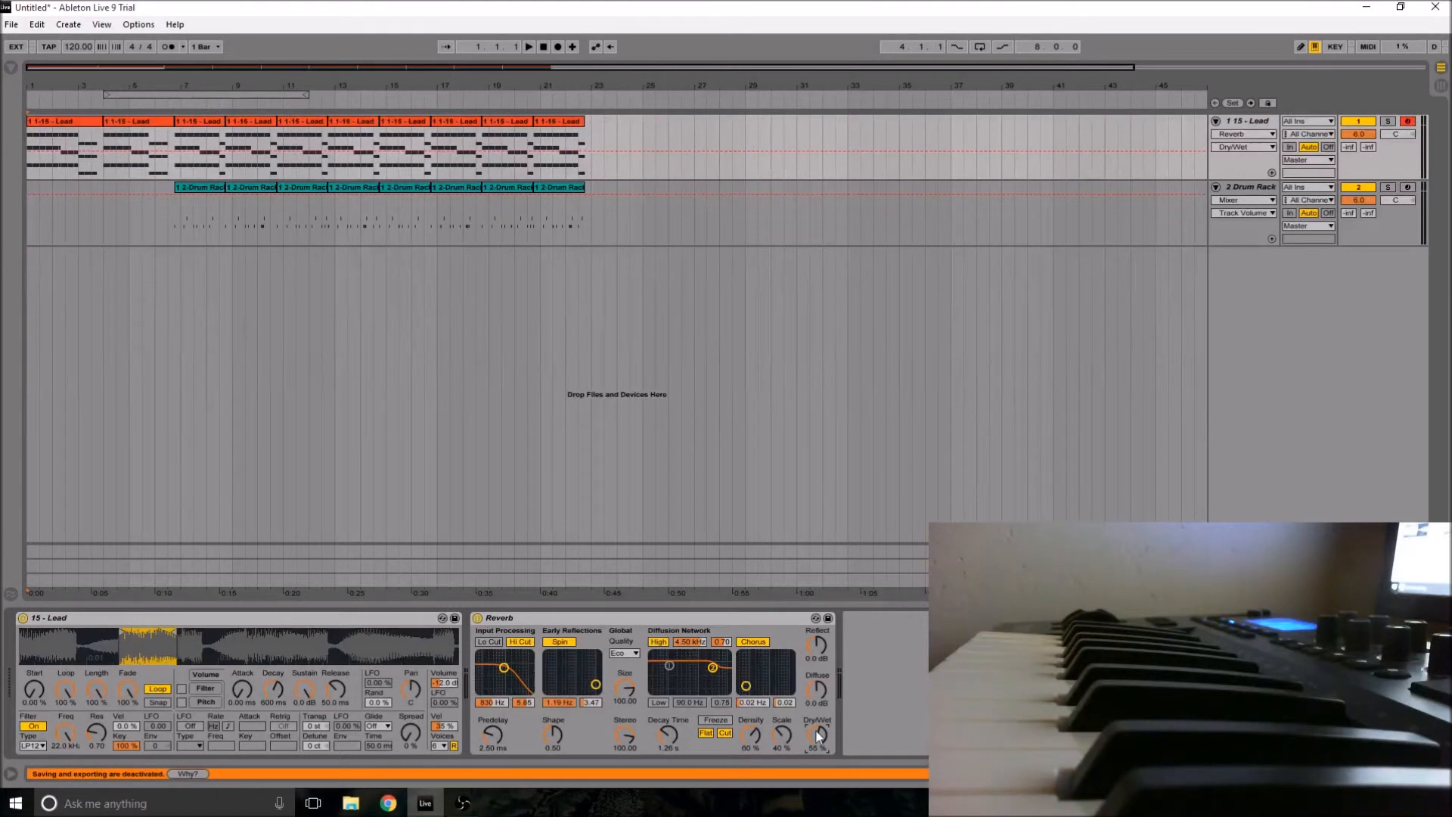
pyautogui.moveTo(668, 733)
pyautogui.mouseDown()
pyautogui.moveTo(668, 715)
pyautogui.moveTo(668, 739)
pyautogui.mouseUp()
pyautogui.click(28, 212)
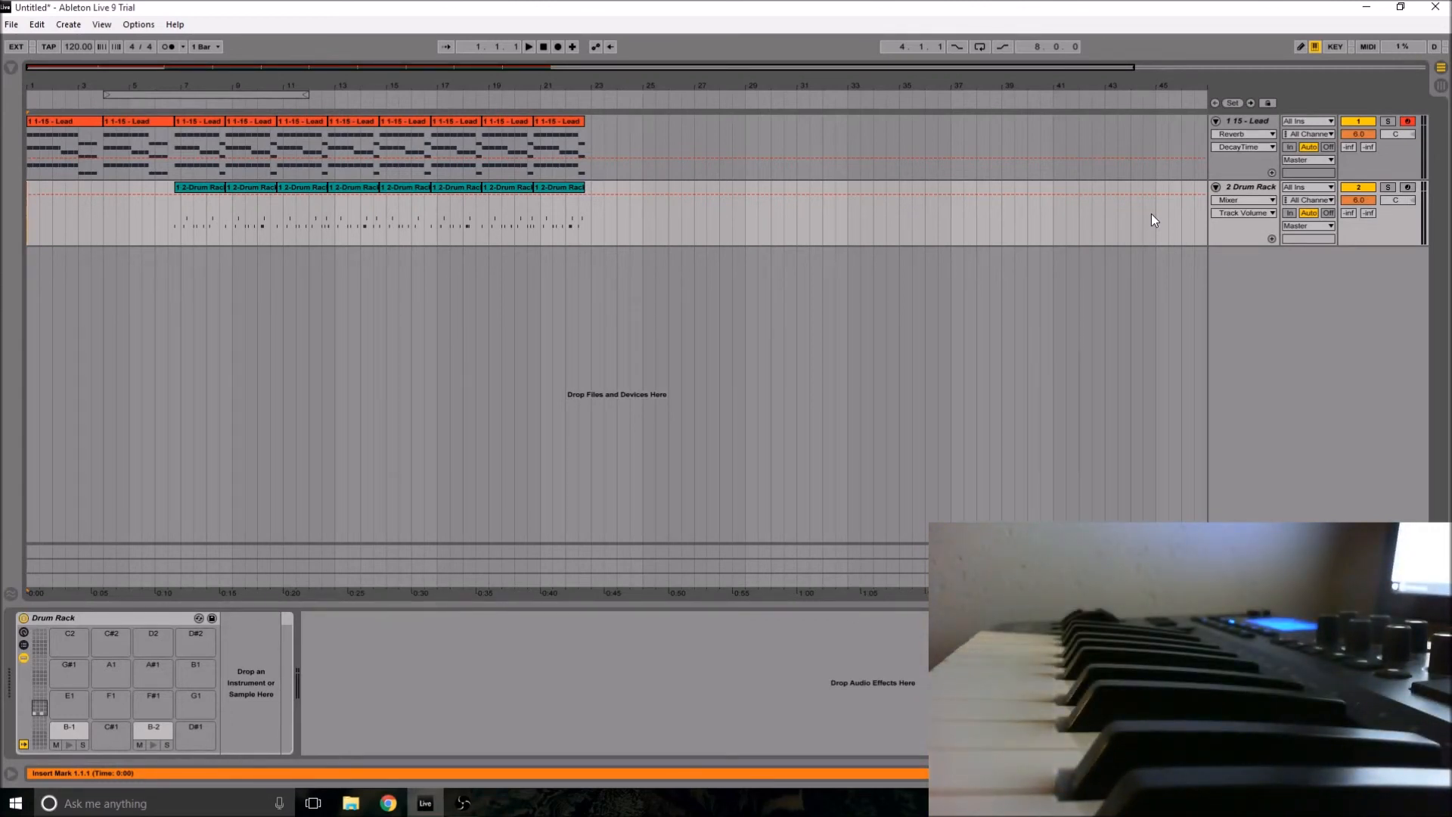
pyautogui.press('space')
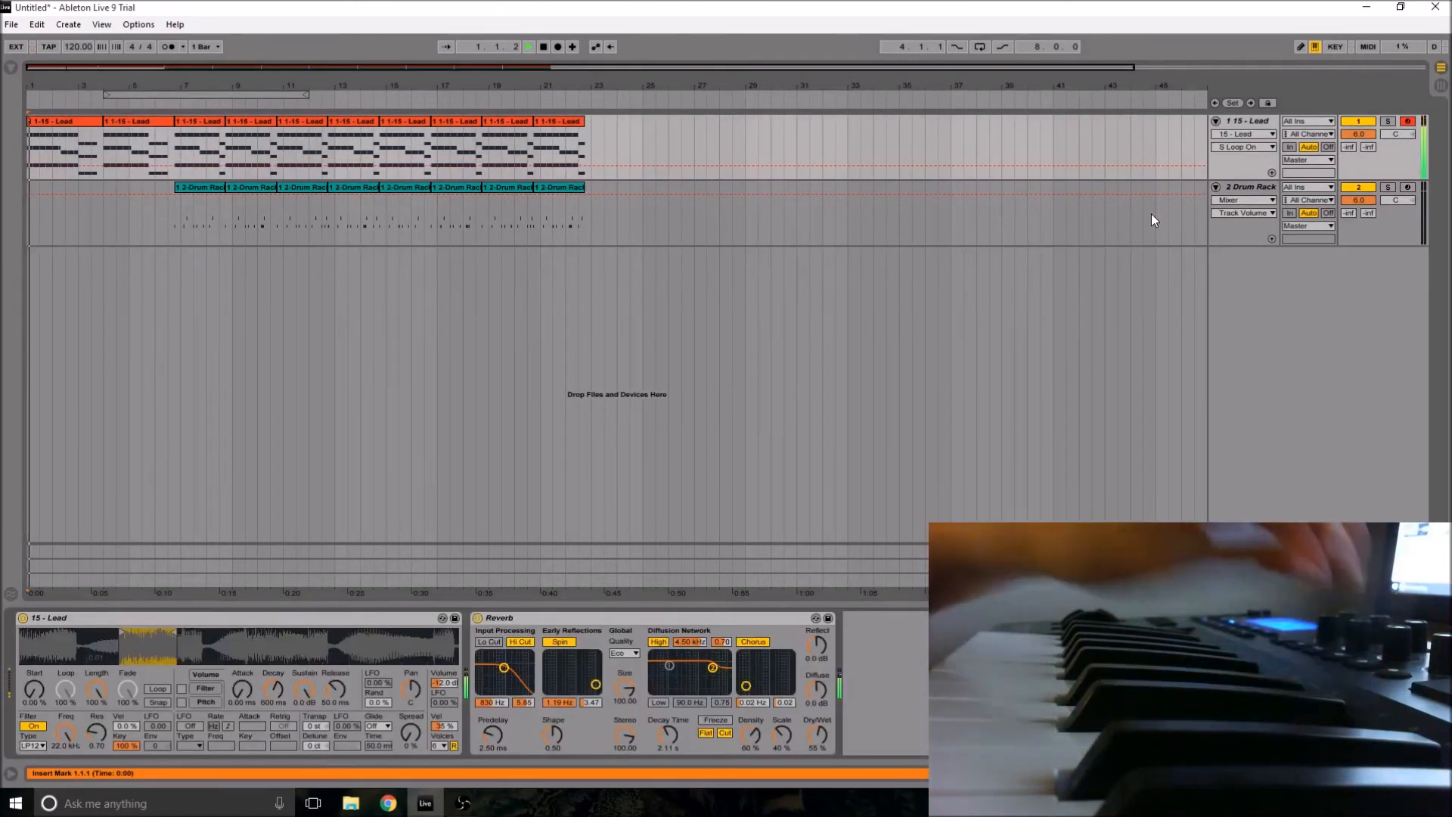